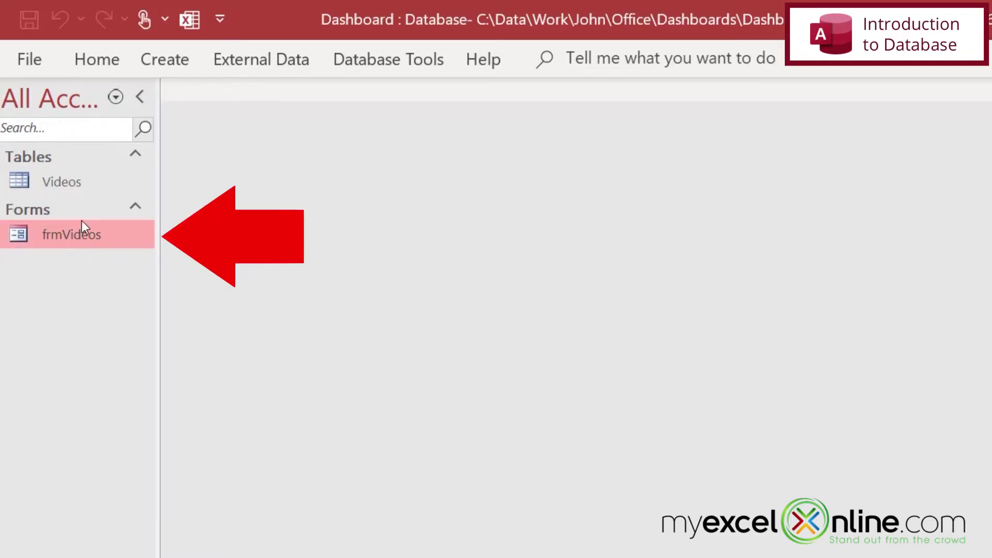
- Open the frmVideos form to view its data entry fields, and close it again
double_click(81, 222)
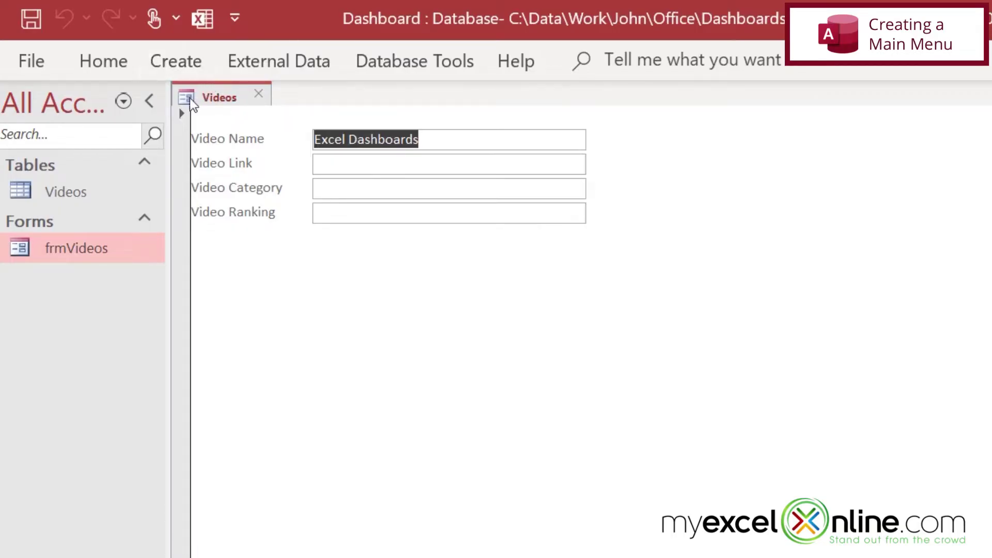
left_click(260, 97)
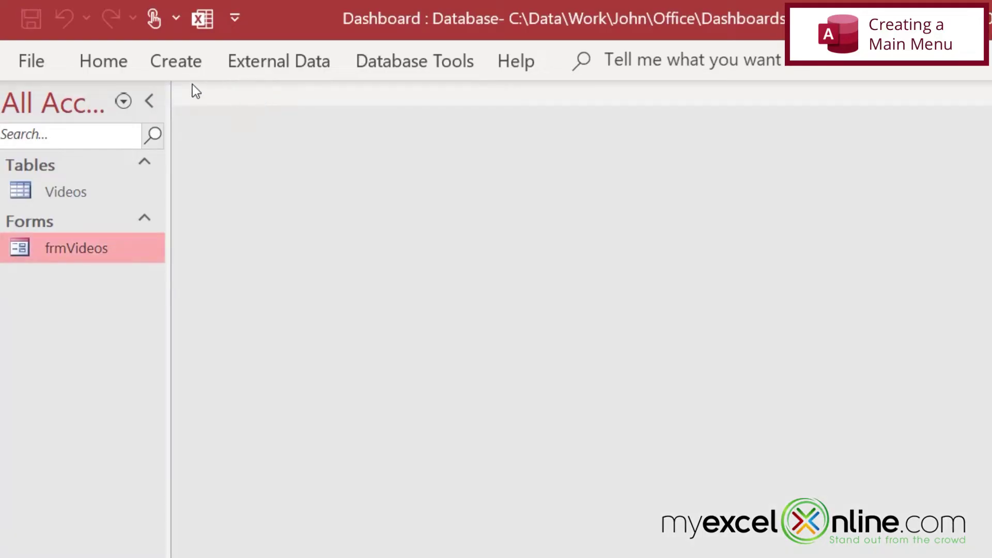
- Create a new form in Design view and draw a command button about 1.67" by 0.46" near its upper-left corner, skipping the wizard
left_click(176, 64)
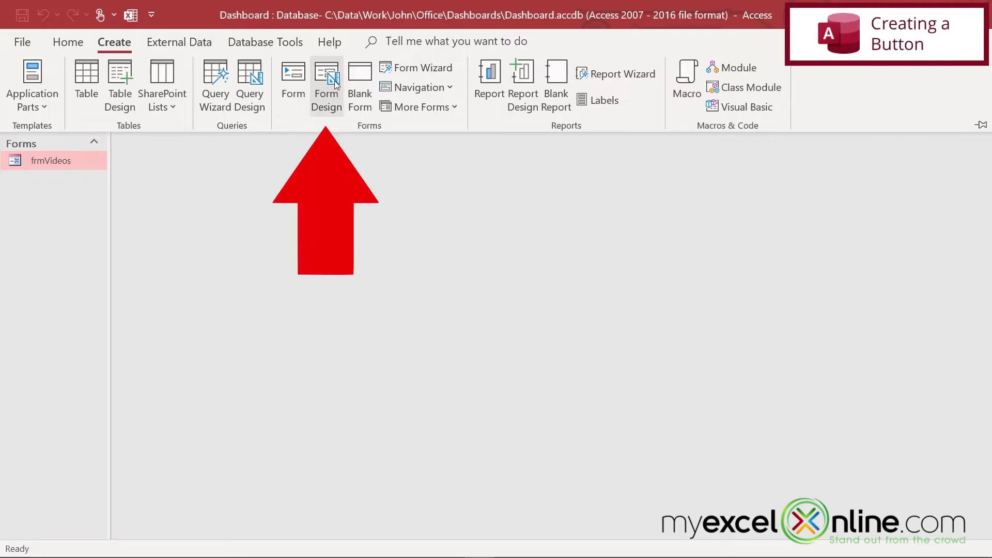
left_click(334, 81)
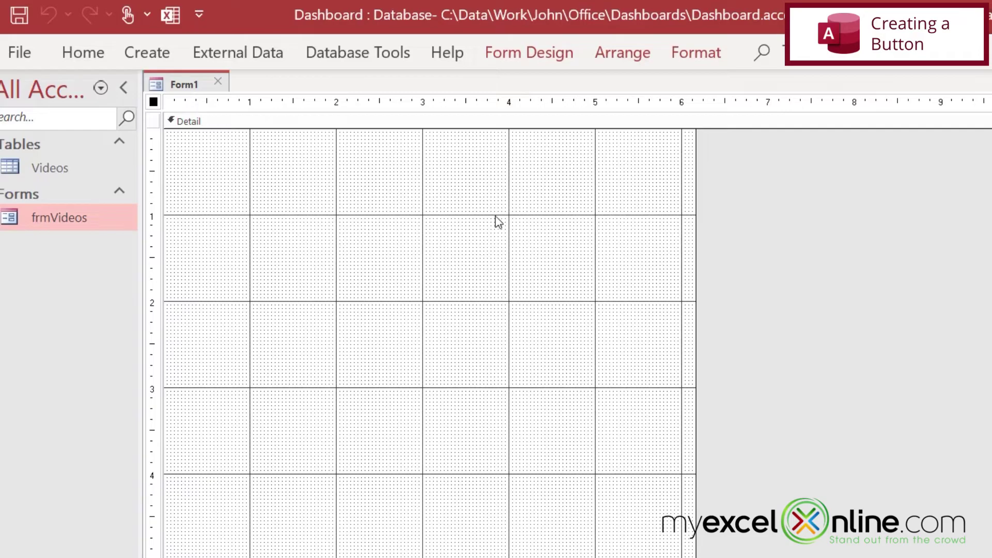
left_click(538, 42)
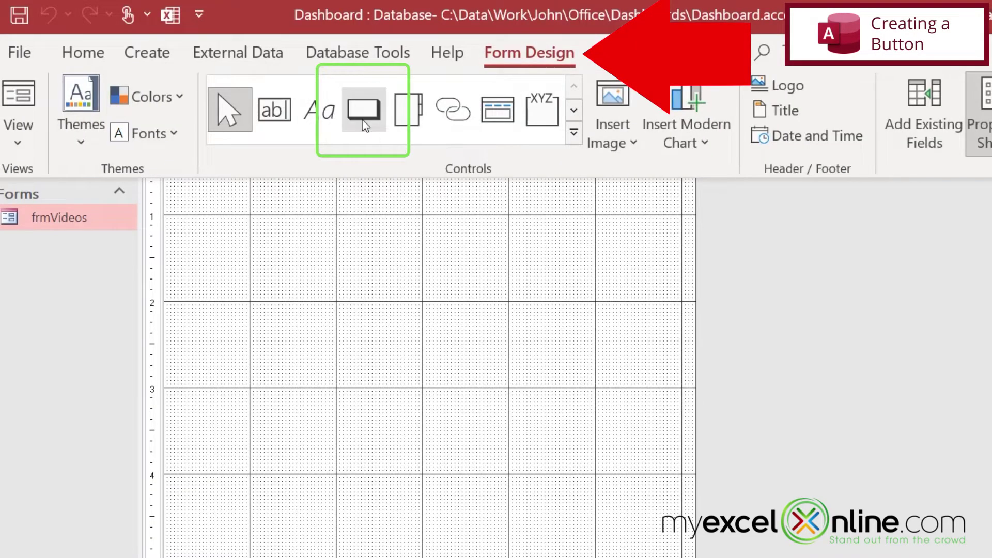
left_click(364, 123)
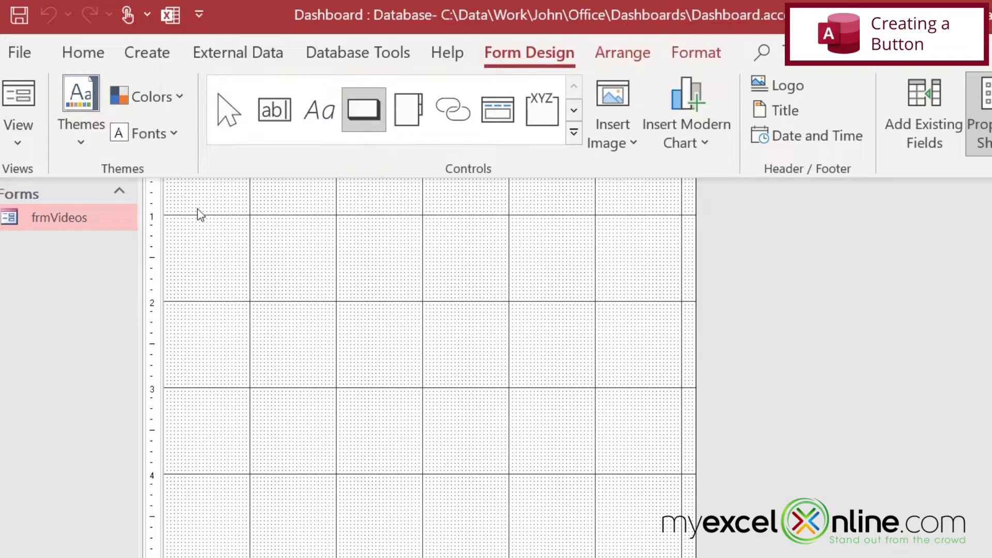
left_click_drag(194, 160, 341, 200)
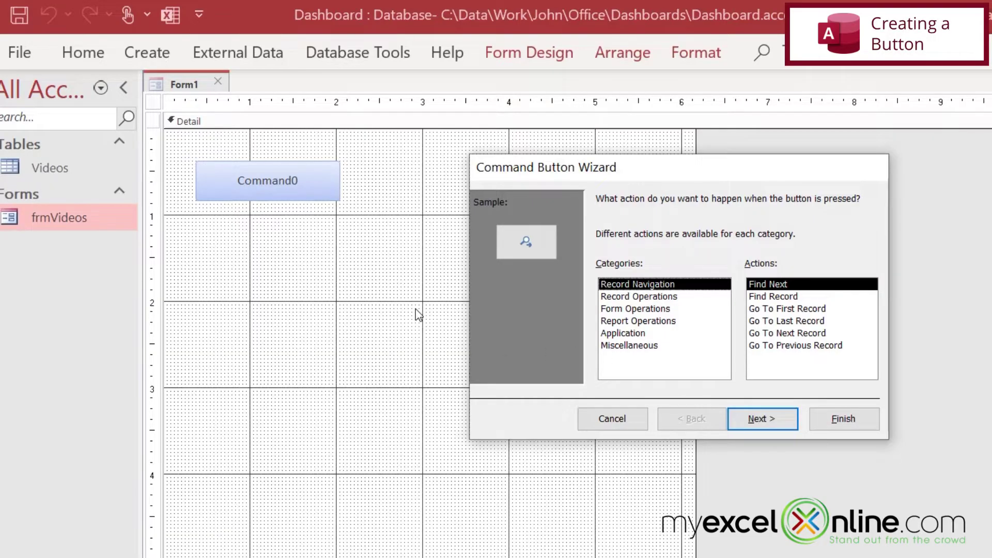
left_click(598, 425)
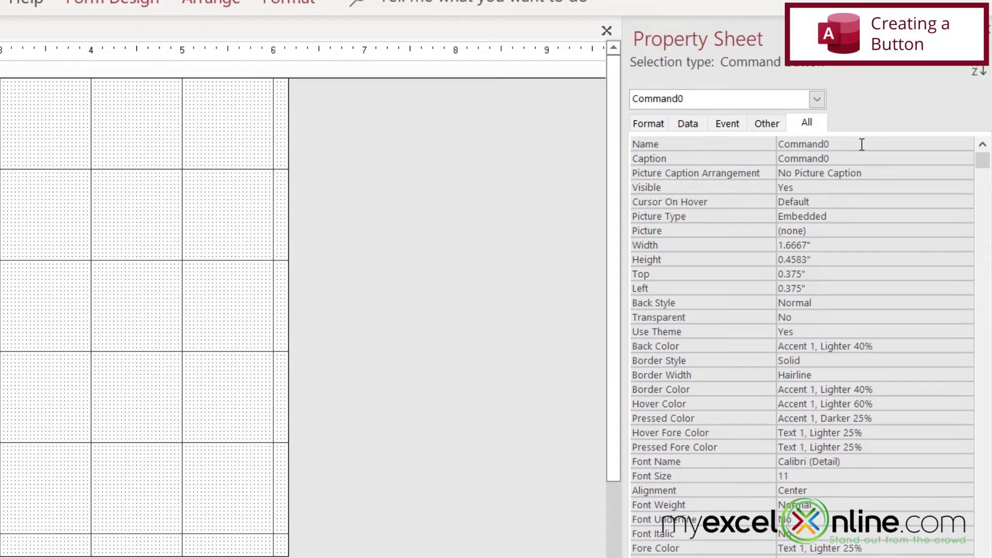
- Name the command button cmdEnterVideos and set its caption to Enter Videos
double_click(861, 144)
type("cmd")
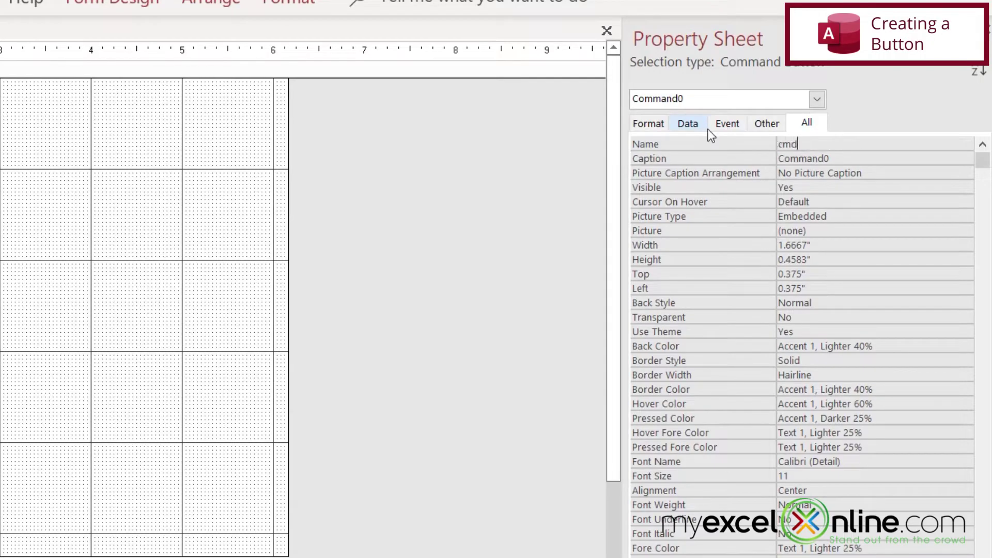
type("EnterVideos")
key("Return")
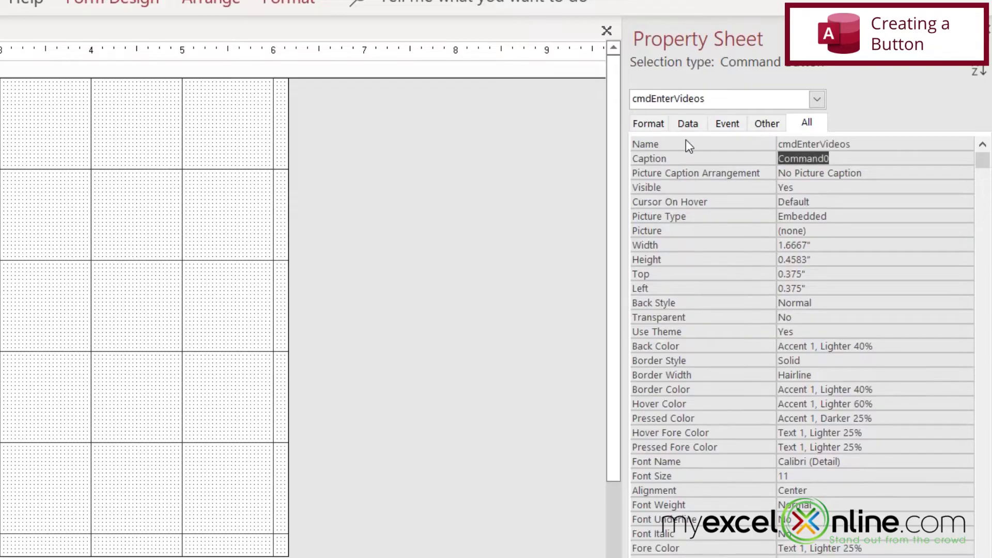
type("Enter Videos")
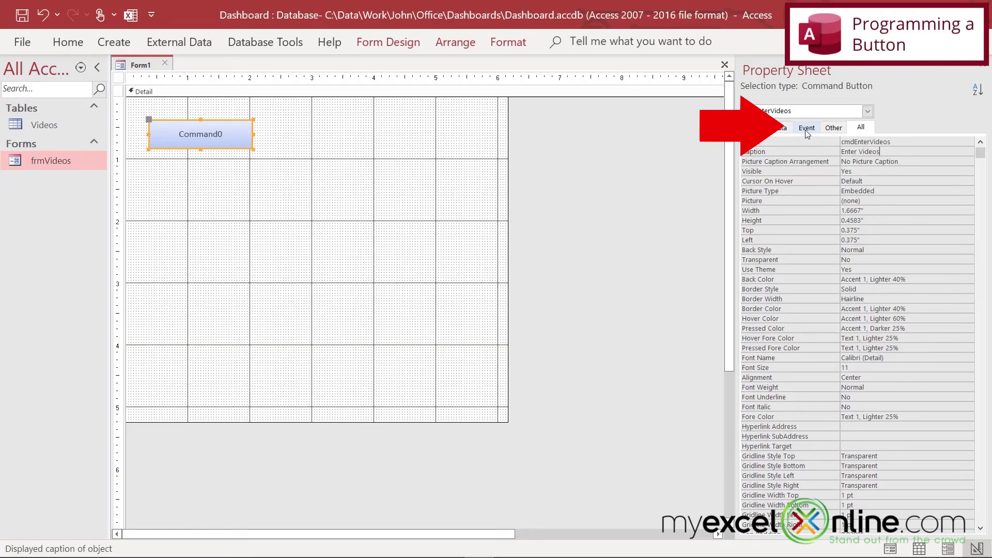
- Create a code procedure for the Enter Videos button's On Click event with the Code Builder
left_click(806, 132)
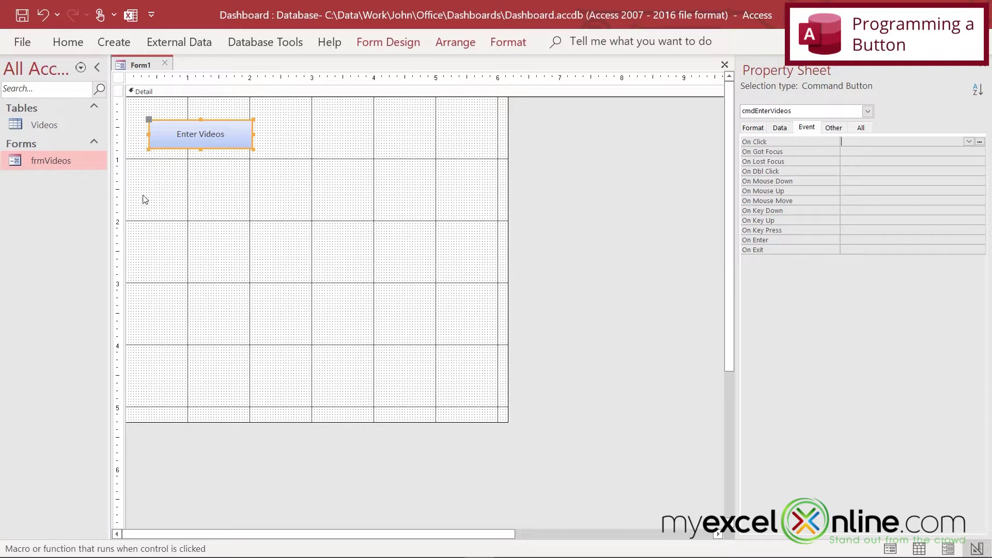
left_click(980, 142)
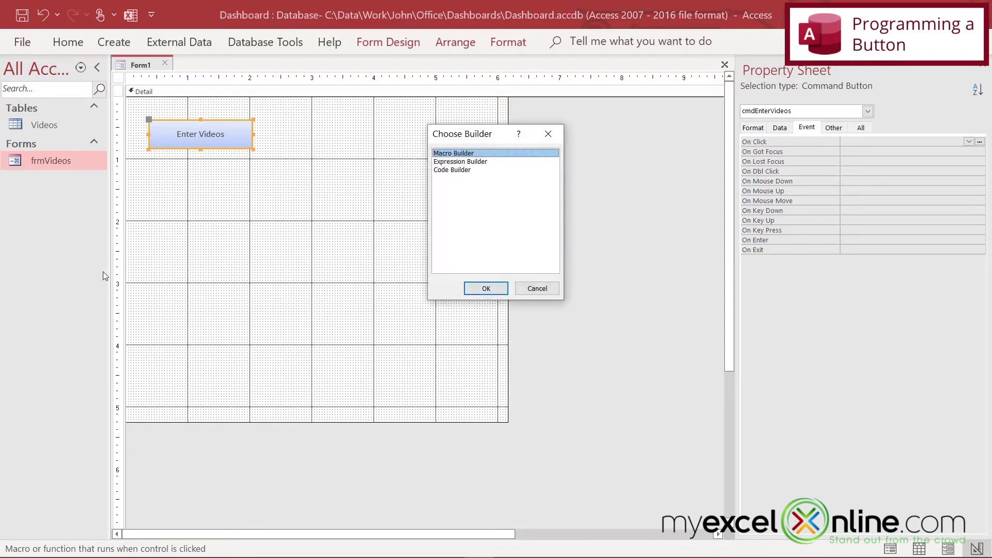
double_click(447, 170)
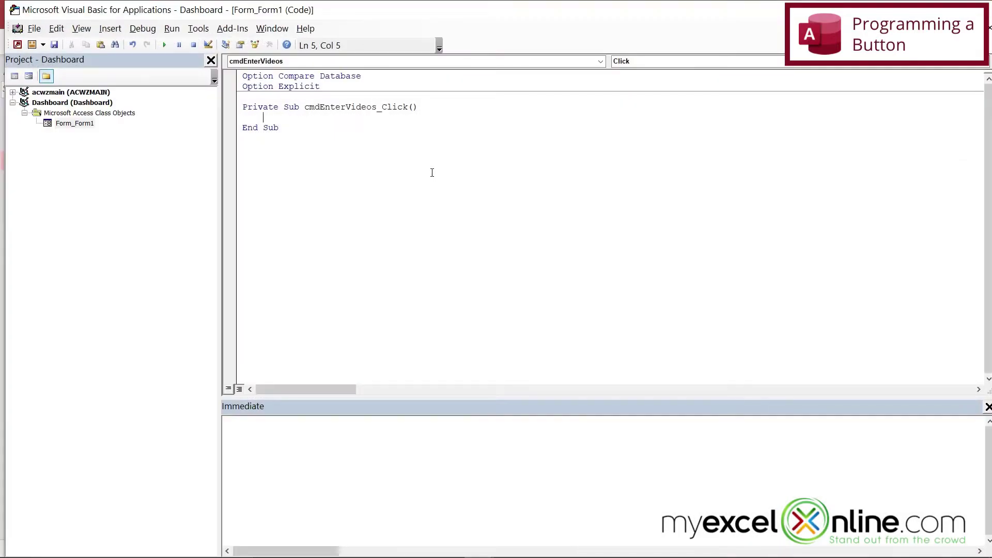
- Write docmd.OpenForm "frmVideos",,,,acFormAdd in the cmdEnterVideos_Click procedure and return to the form design
type("docmd")
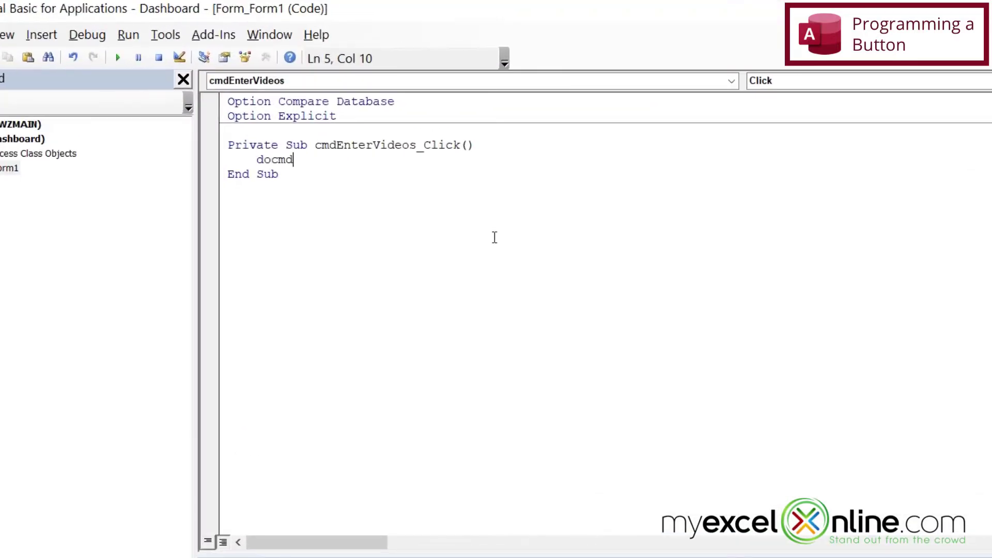
type(".ope")
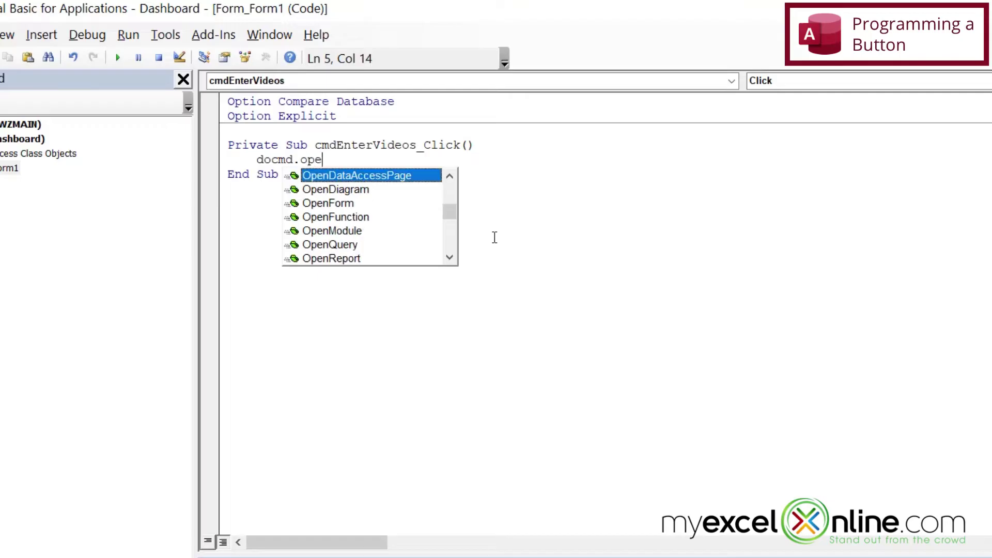
type("nform")
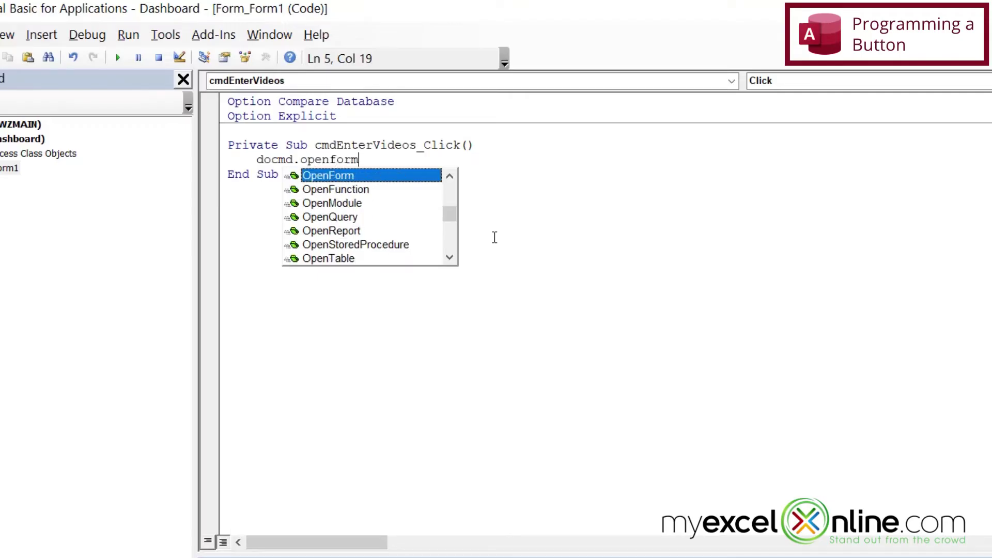
type(" \"")
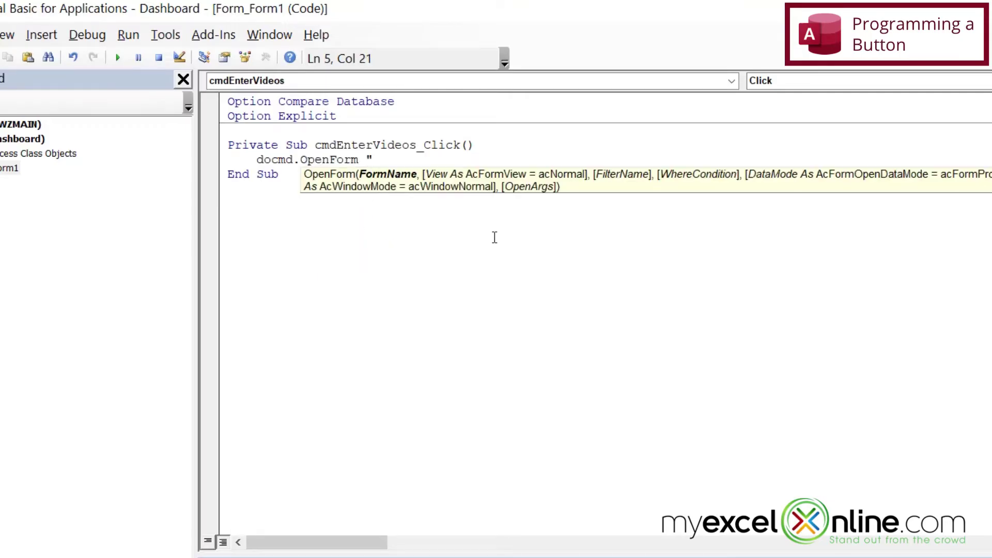
type("frmVideos\",,")
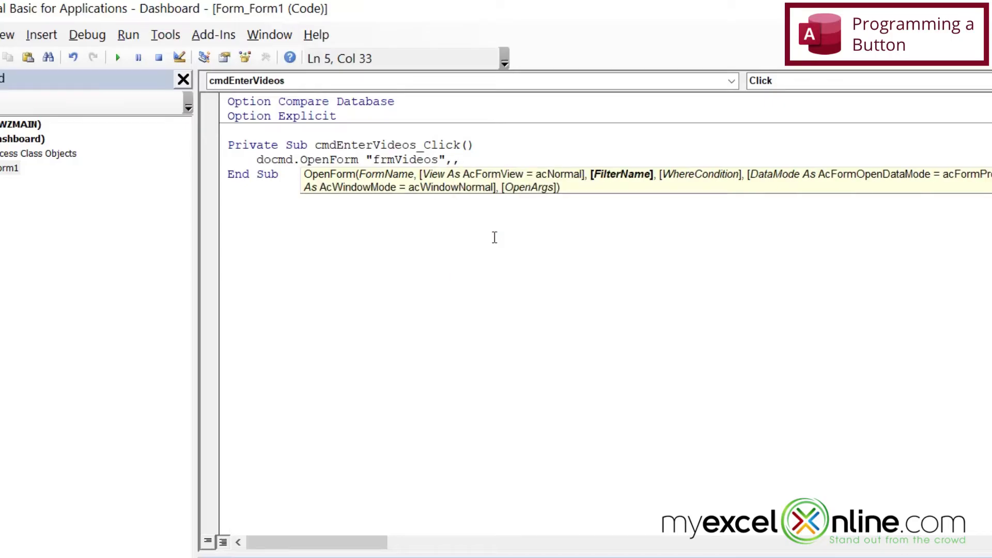
type(",")
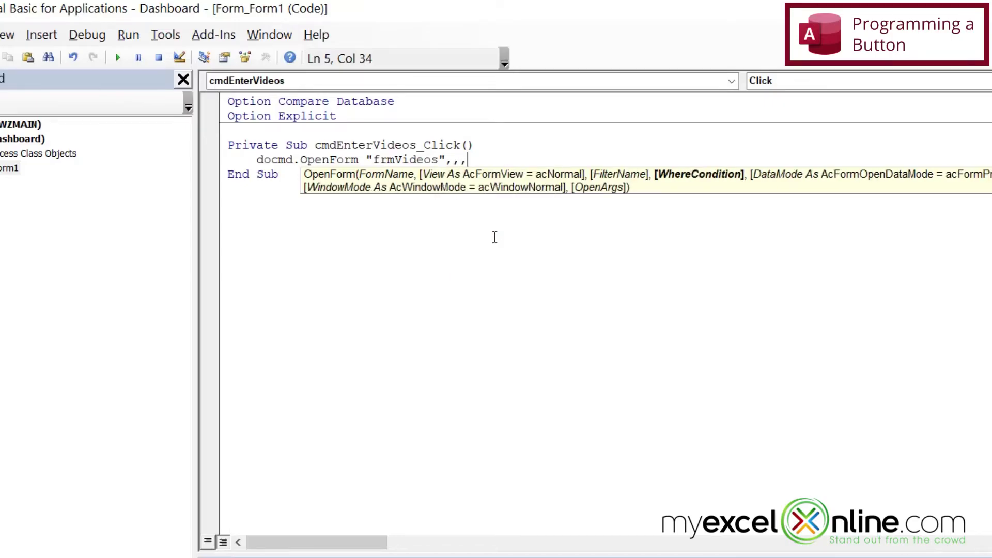
type(",")
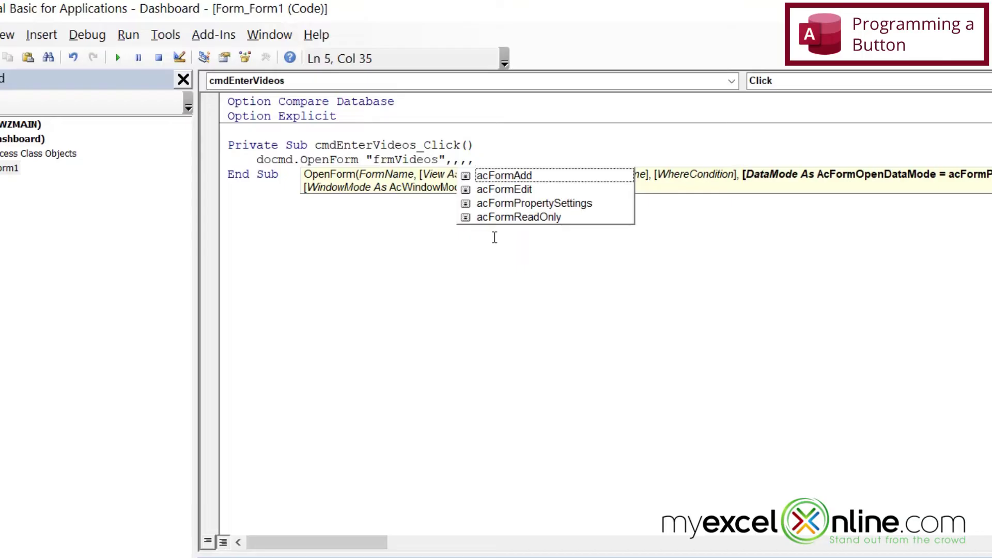
key("Down")
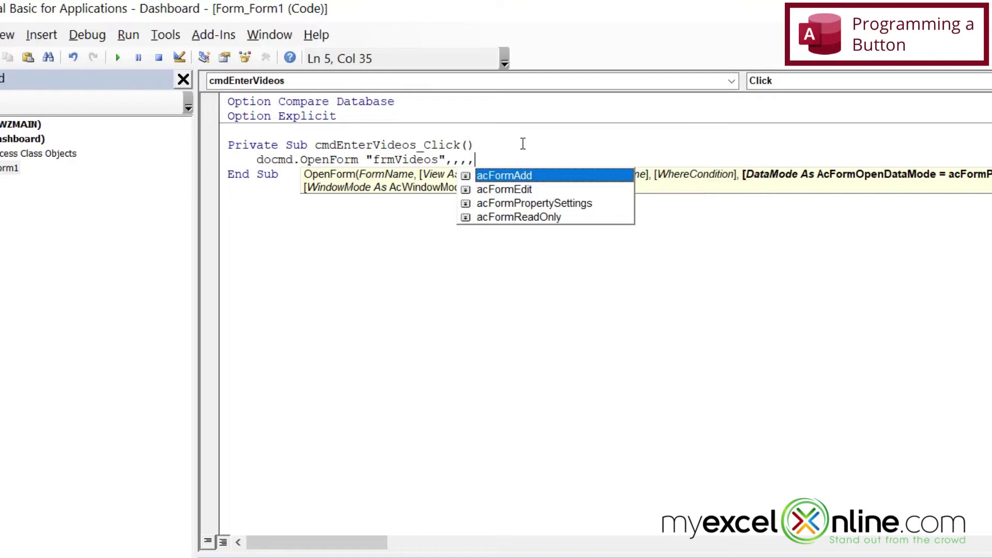
key("Tab")
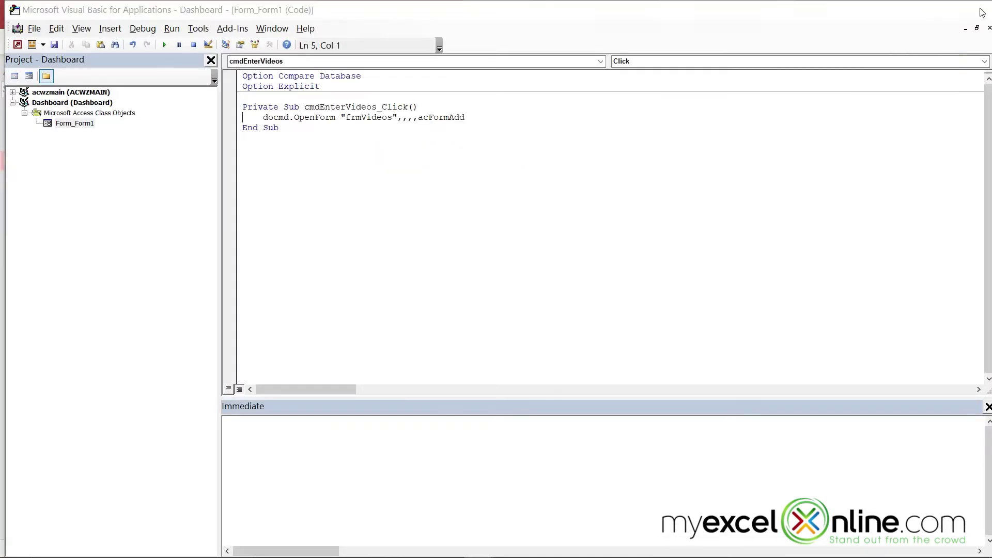
left_click(980, 11)
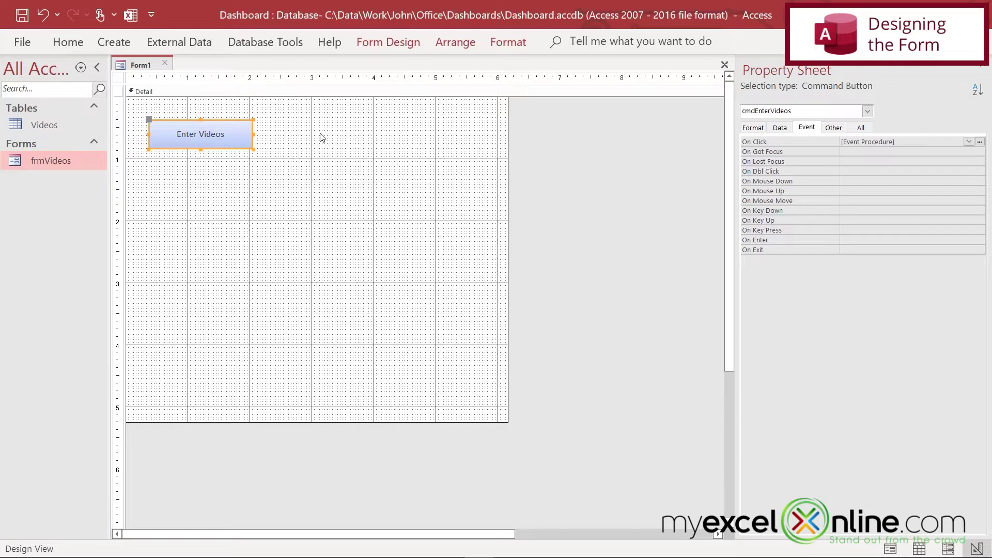
- Set the Detail section's back color to the light green Accent 6, Lighter 80%
left_click(150, 94)
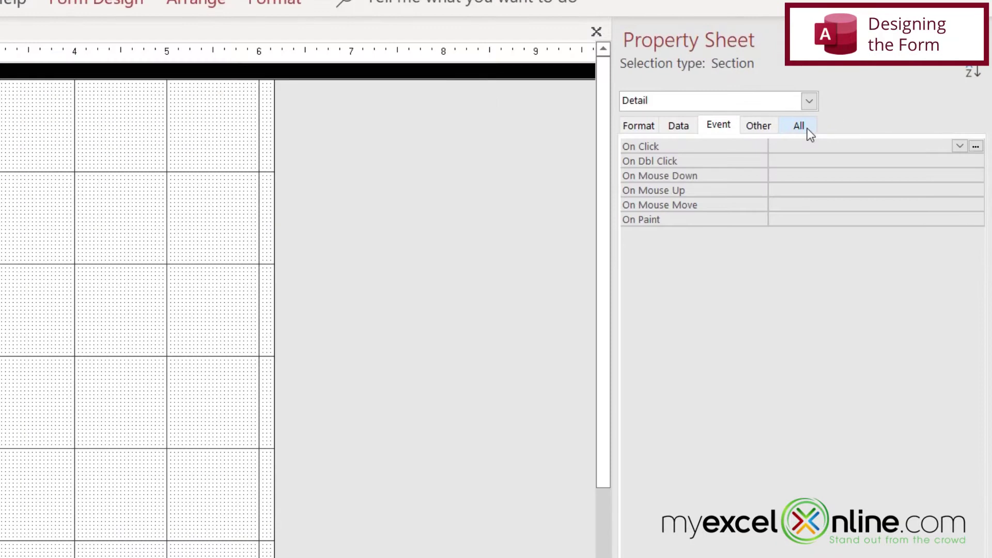
left_click(807, 128)
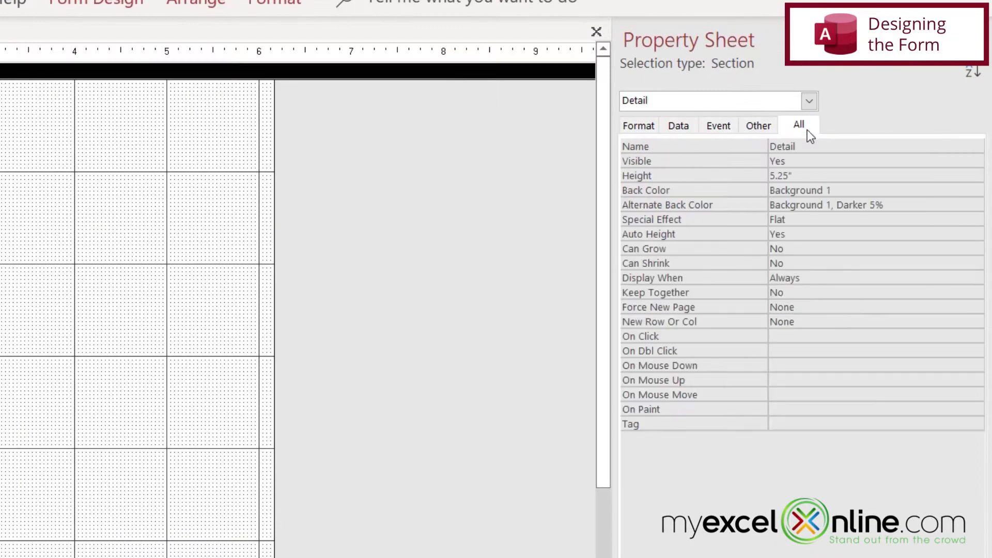
left_click(892, 191)
left_click(975, 190)
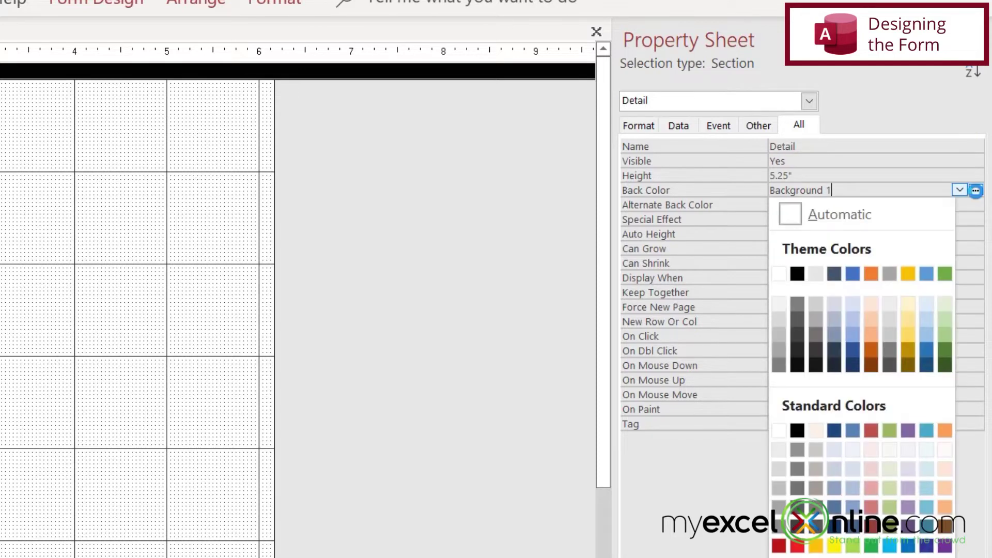
left_click(944, 306)
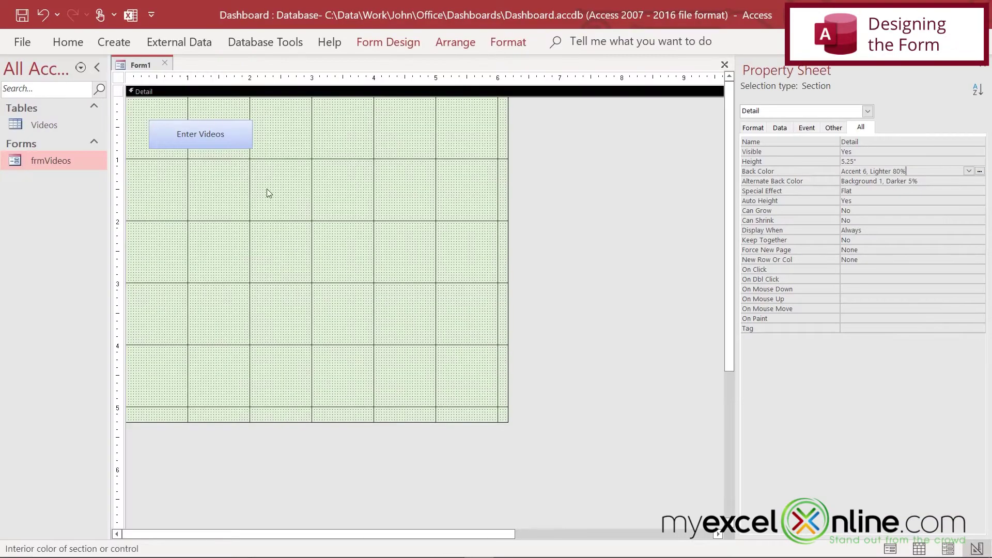
- Apply the second bevel effect of the first row to the Enter Videos button and fill it with the darkest green theme color
left_click(212, 146)
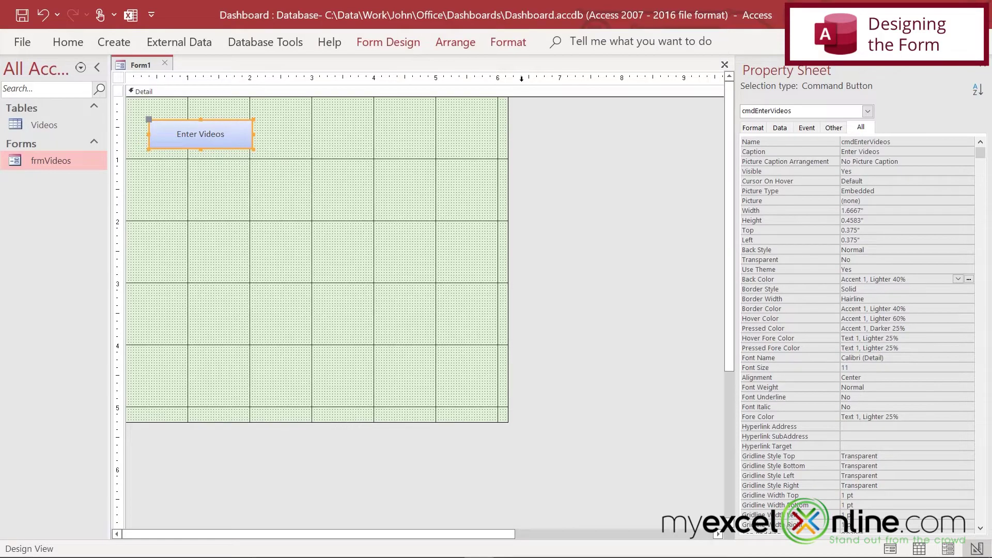
left_click(511, 44)
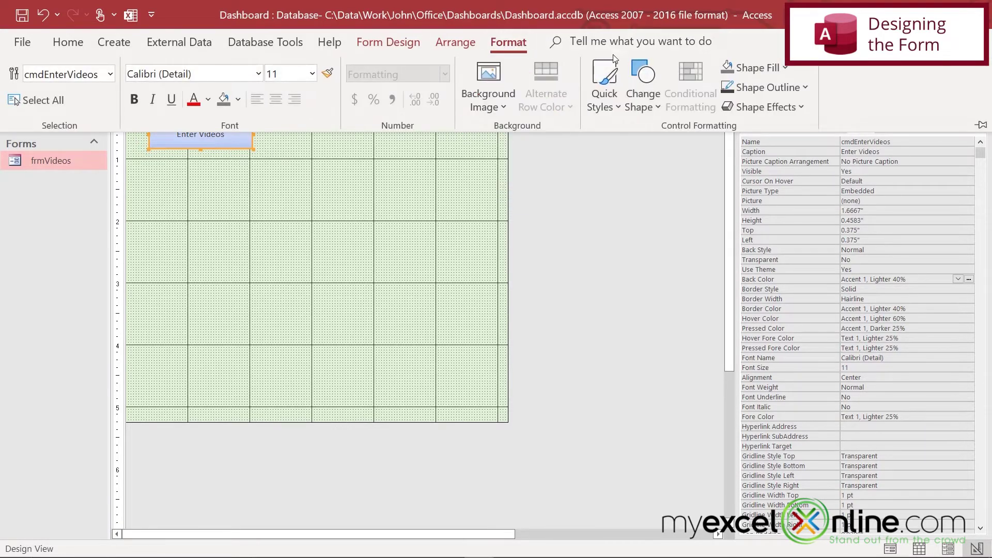
left_click(804, 108)
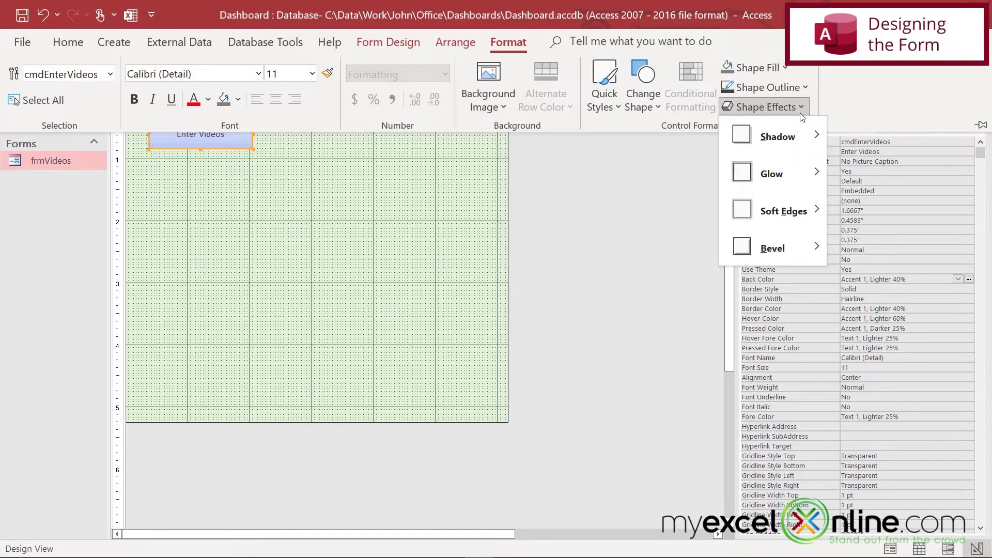
mouse_move(768, 254)
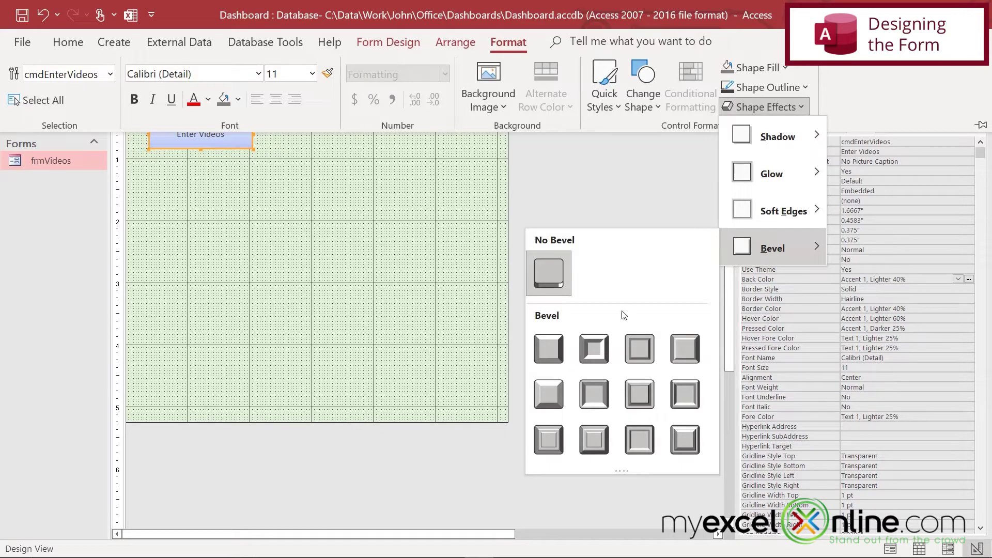
left_click(600, 359)
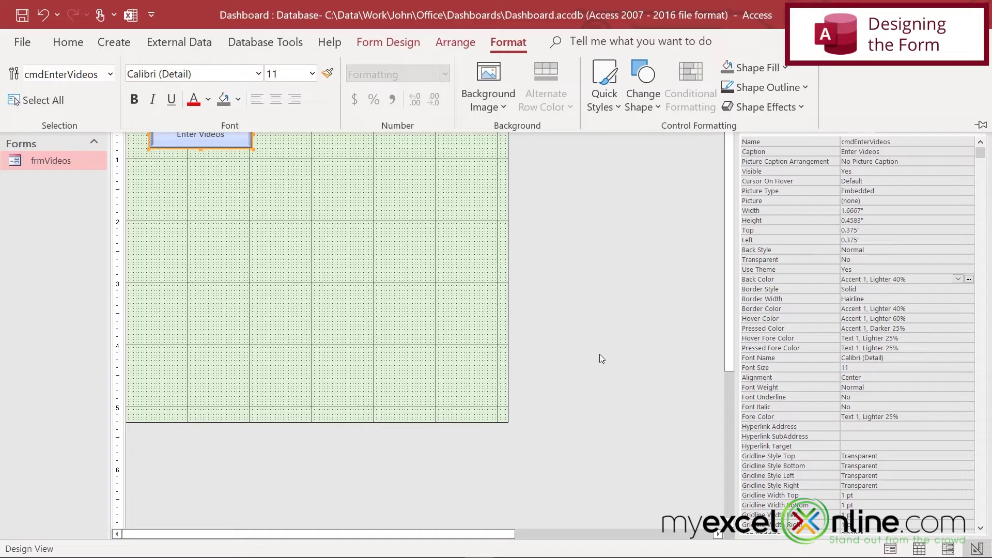
left_click(785, 67)
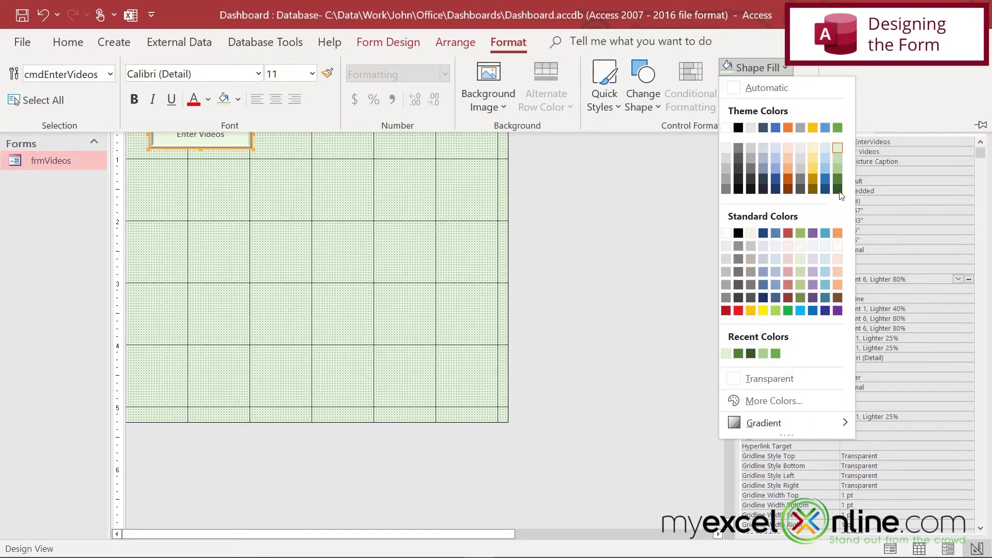
left_click(837, 189)
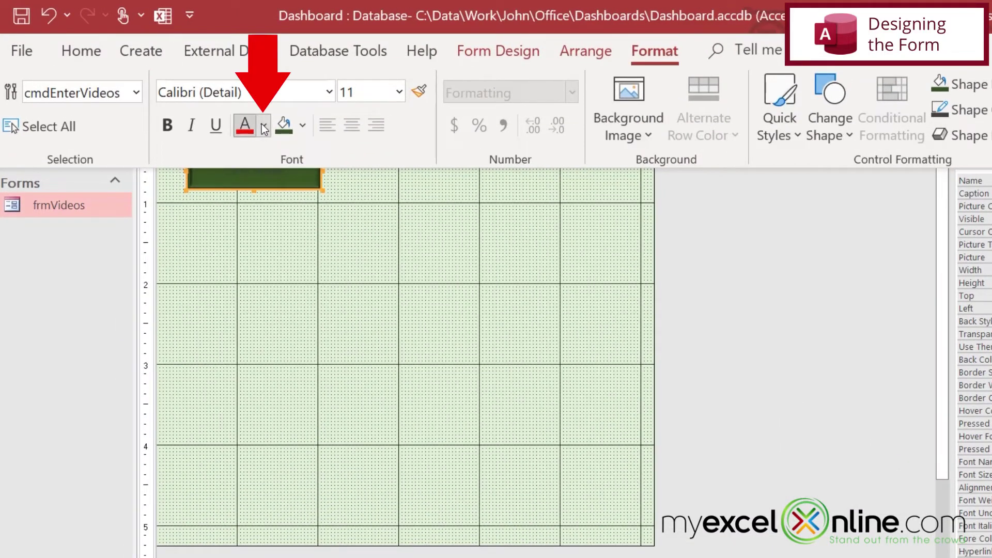
- Make the Enter Videos button's caption white and bold
left_click(264, 126)
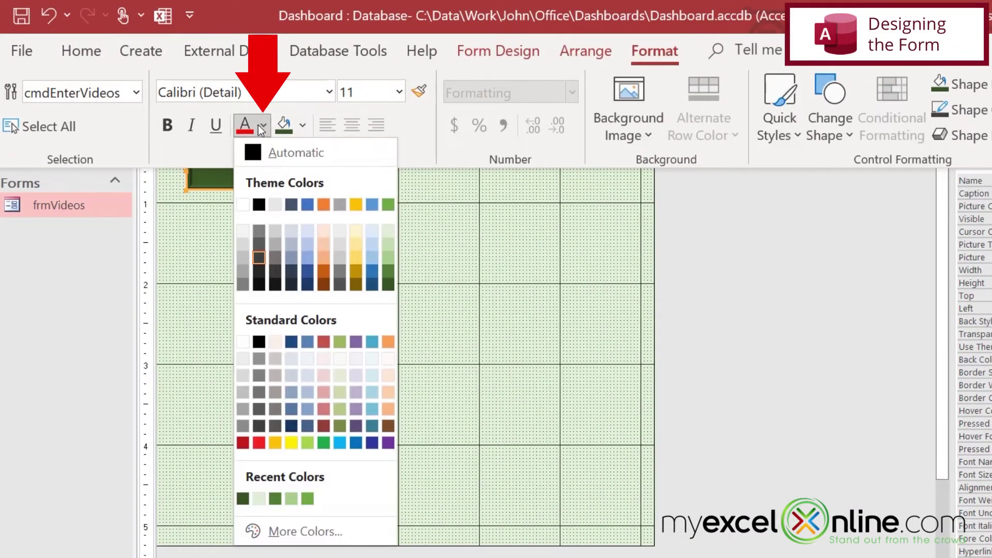
left_click(246, 206)
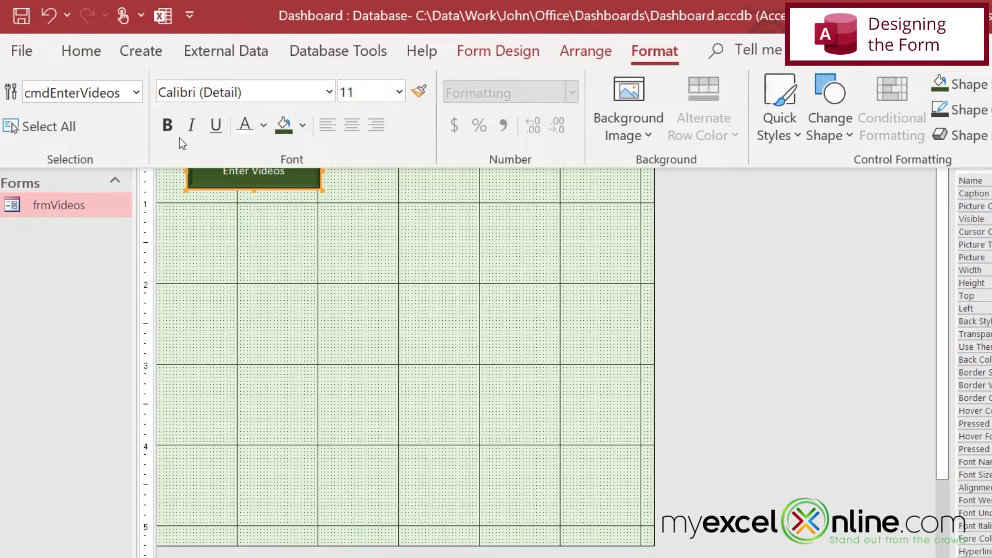
left_click(168, 126)
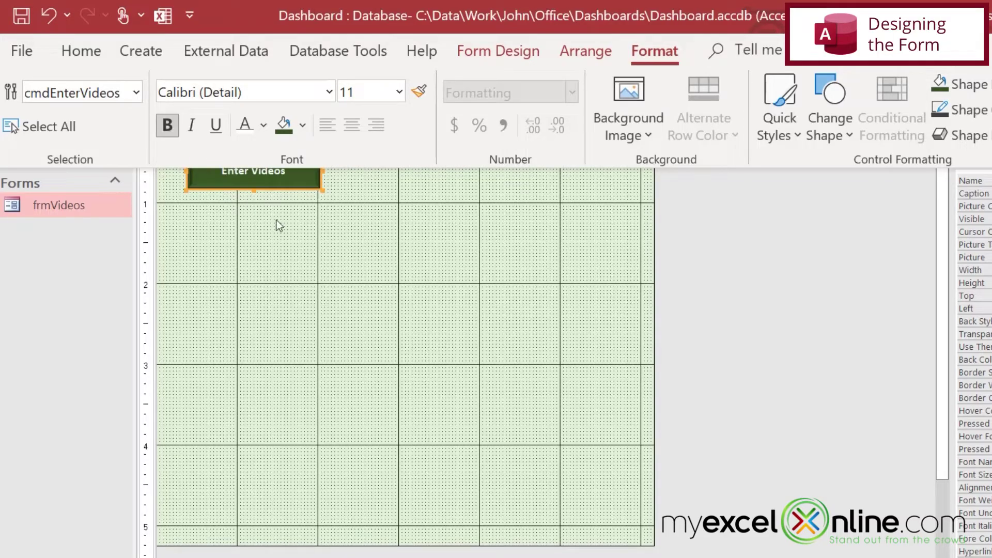
- Move the Enter Videos button slightly to the left on the form
left_click(267, 189)
mouse_move(268, 191)
left_mouse_down()
mouse_move(286, 202)
mouse_move(254, 192)
left_mouse_up()
left_click_drag(254, 187, 254, 188)
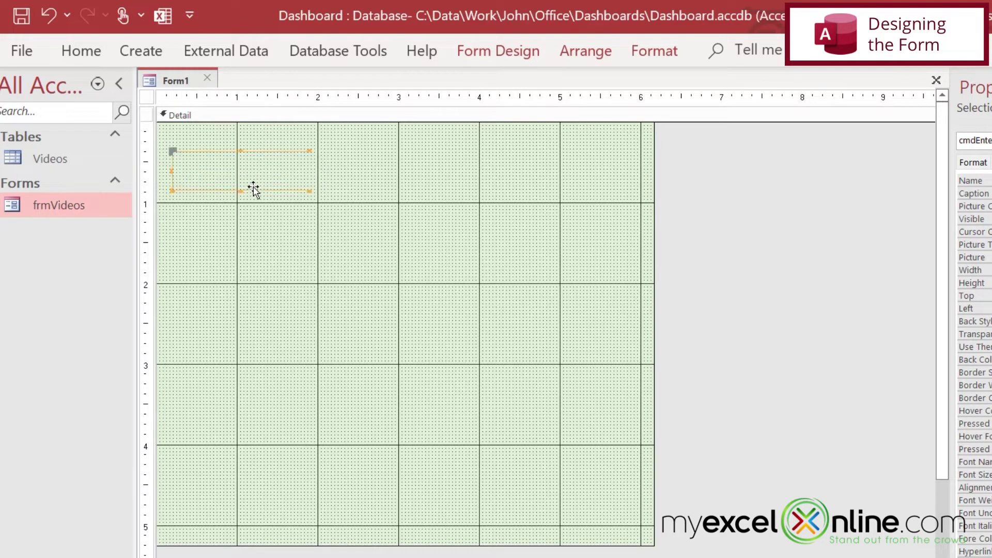
left_click(284, 200)
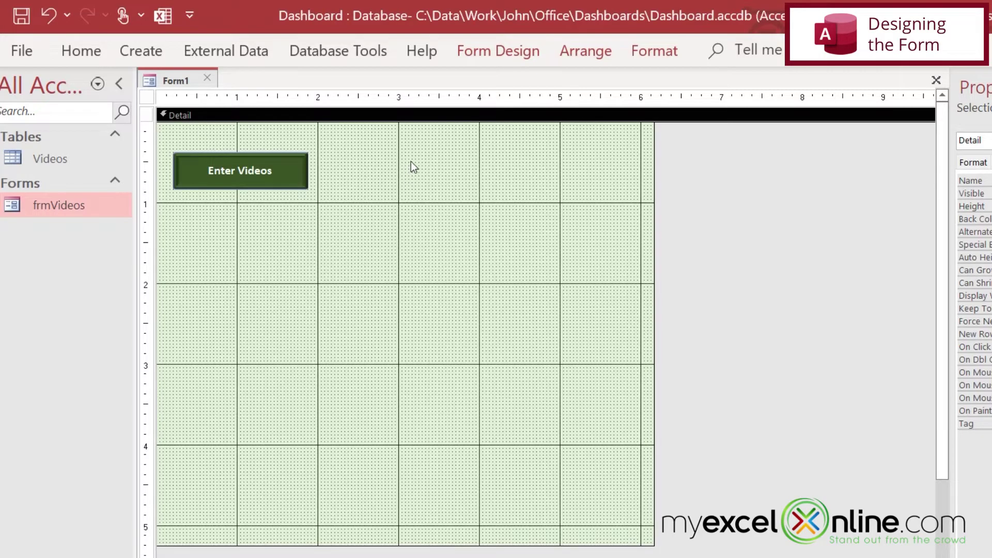
- Insert the myexcelonline.comCLEAR logo image to the right of the Enter Videos button, about 4.5 inches wide
left_click(521, 58)
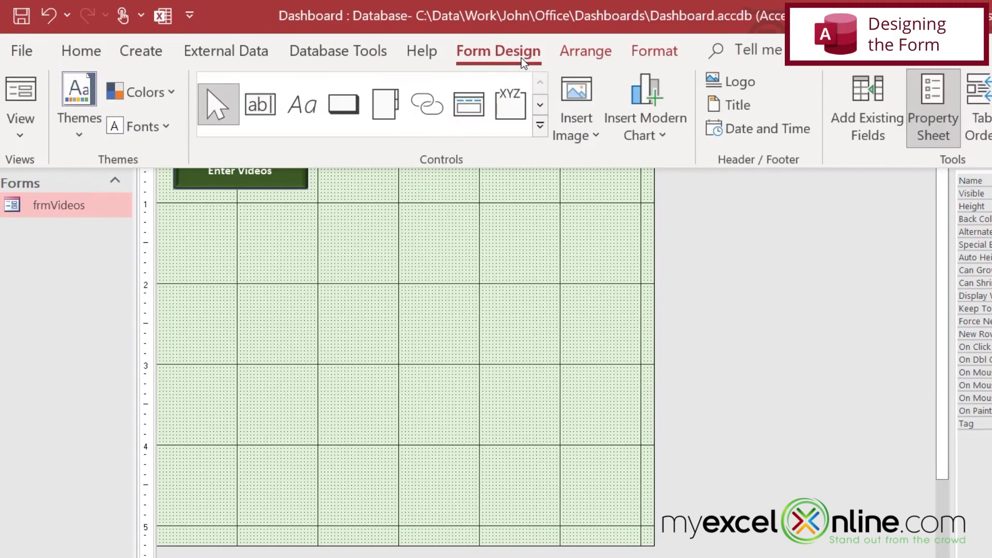
left_click(591, 138)
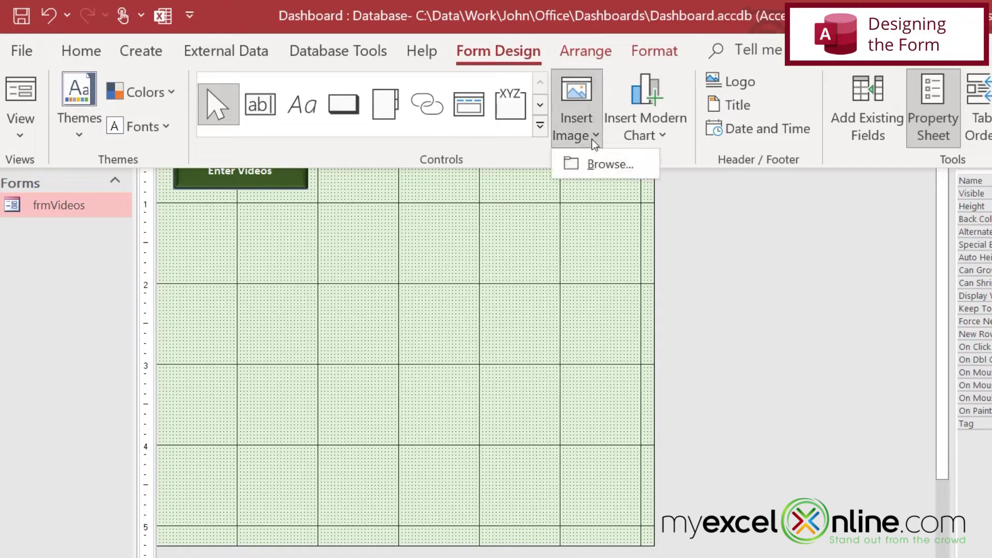
left_click(602, 164)
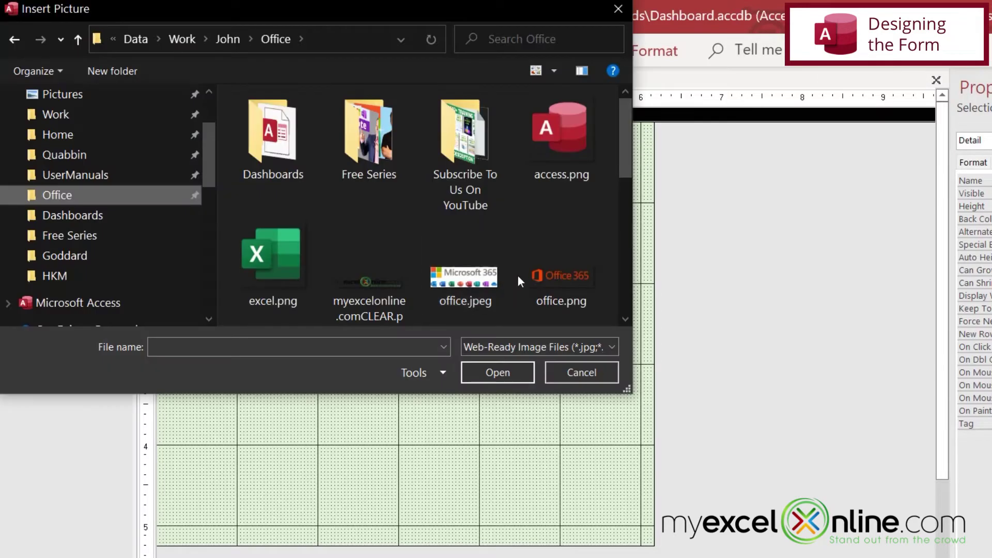
double_click(354, 298)
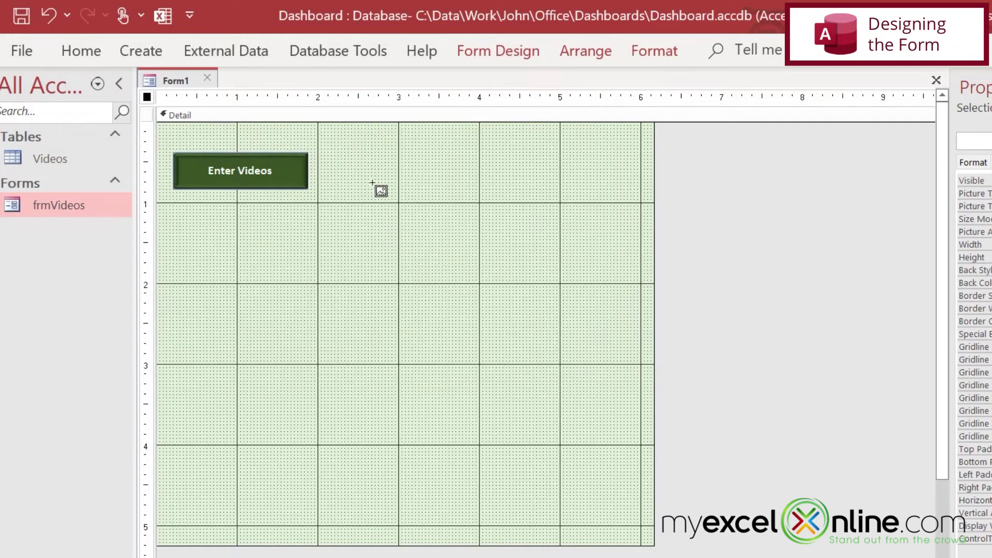
left_click(364, 139)
left_click_drag(363, 139, 728, 206)
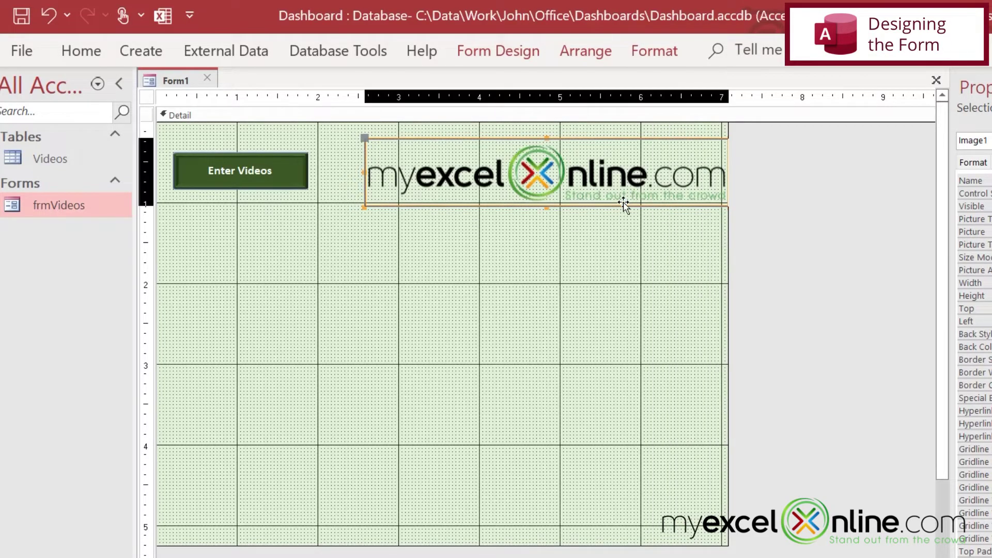
- Swap the layout so the logo sits in the Detail section's upper-left corner and the Enter Videos button to its right
left_click_drag(623, 205, 428, 264)
left_click_drag(253, 181, 663, 179)
left_click_drag(469, 244, 461, 175)
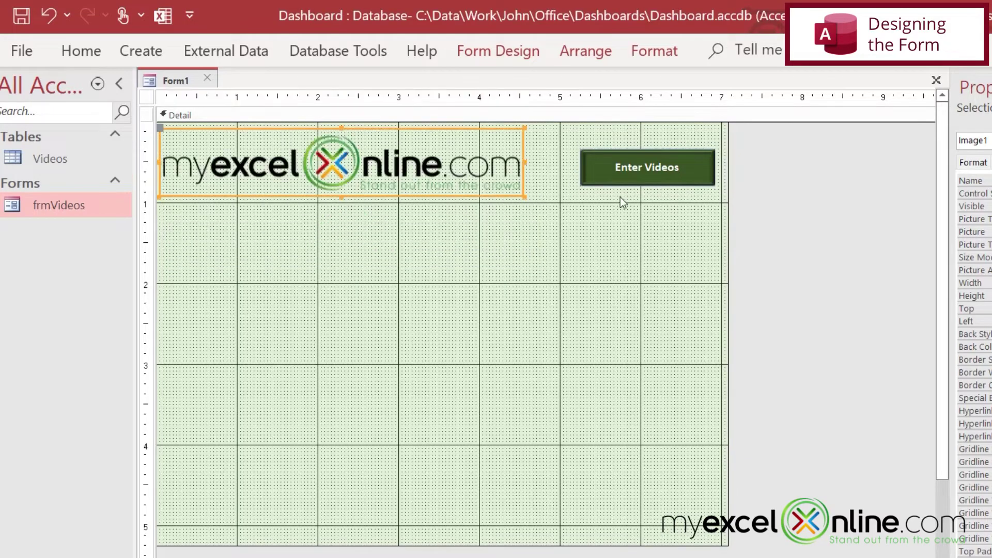
left_click_drag(674, 178, 676, 167)
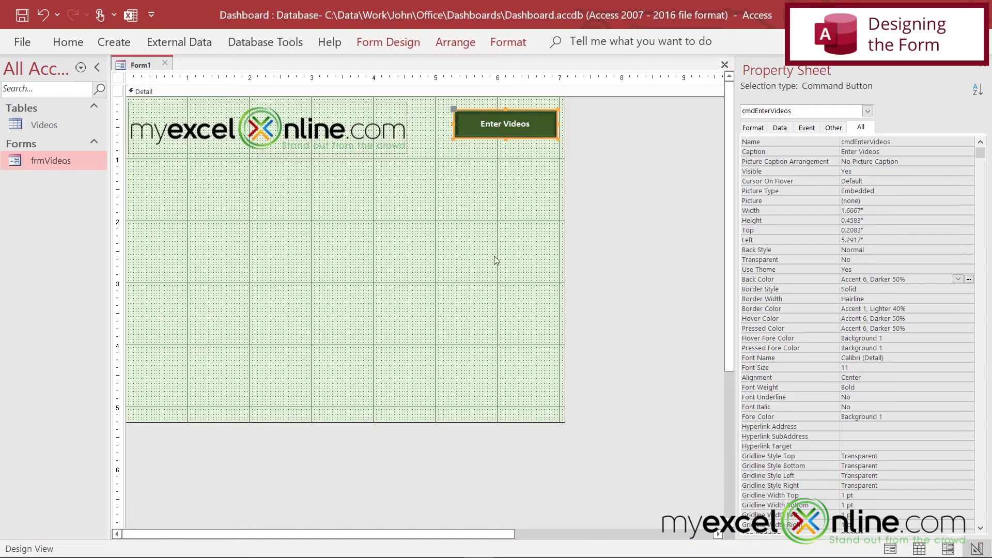
- Lower the Enter Videos button to 0.8333" from the top and set its font size to 16
left_click(644, 306)
left_click_drag(500, 124, 500, 163)
left_click(68, 42)
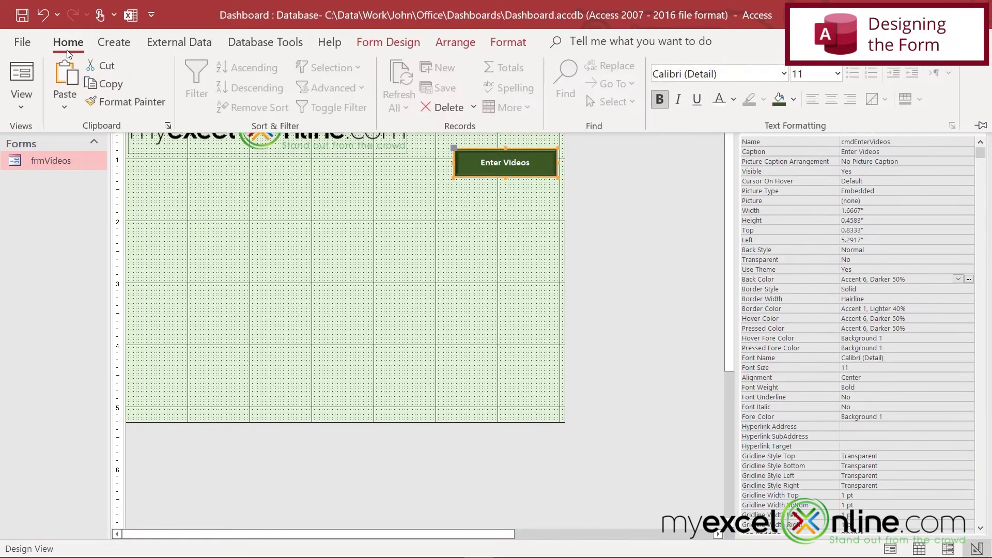
left_click(837, 74)
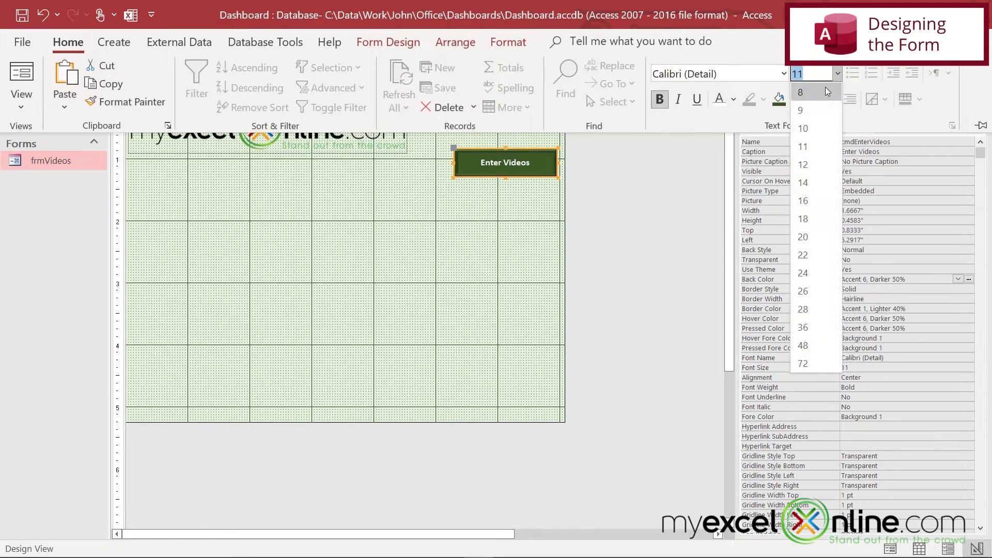
left_click(803, 201)
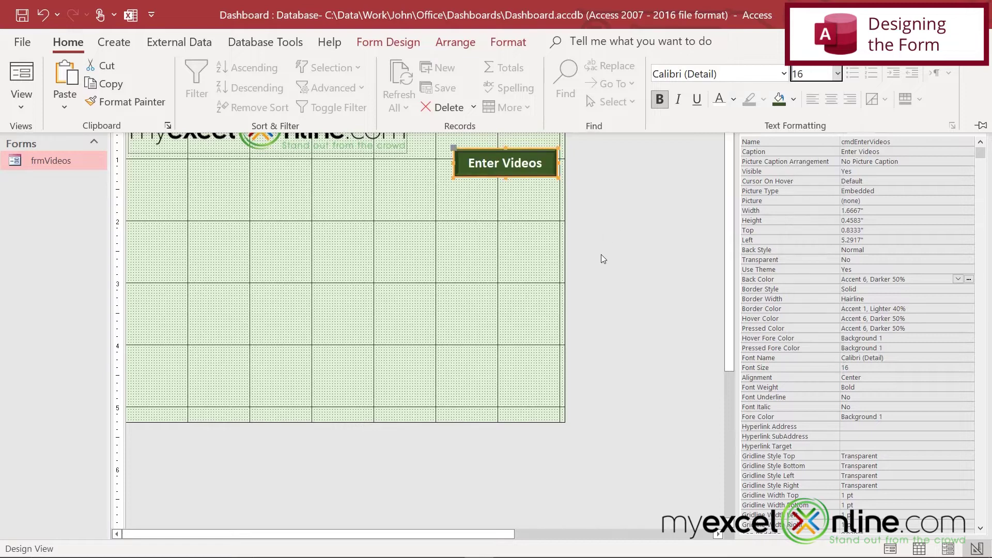
- Move the Enter Videos button up to about 0.125" from the top and paste a copy of it directly below
left_click(322, 194)
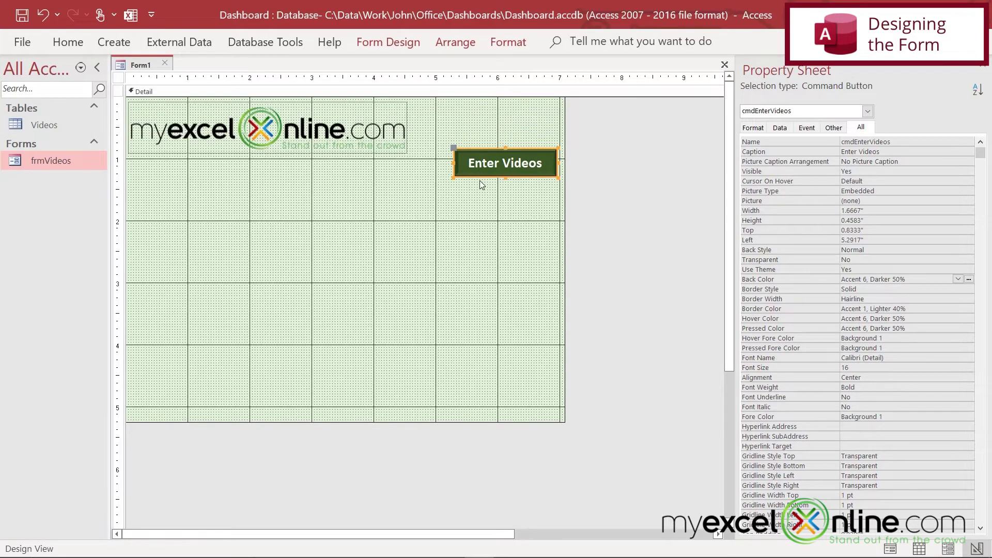
left_click_drag(478, 178, 486, 128)
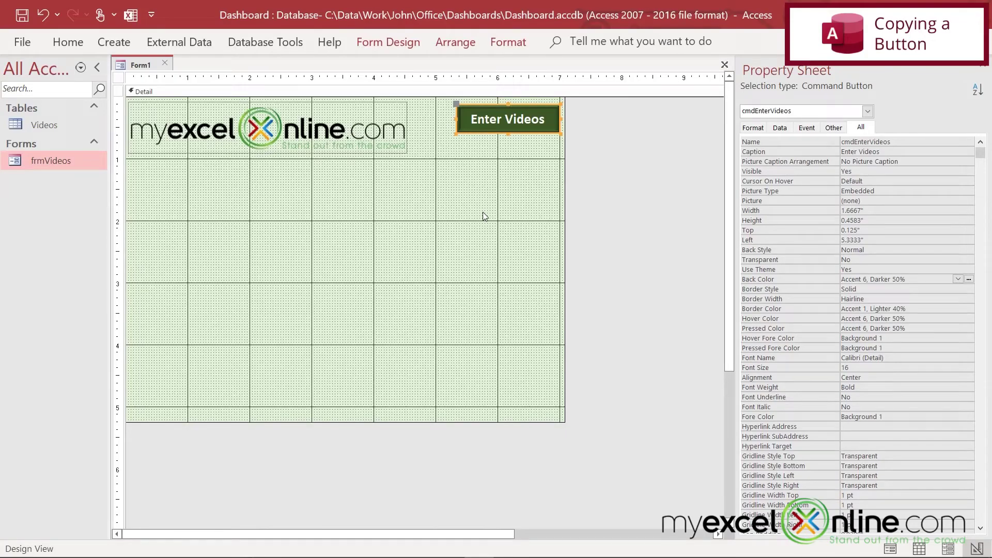
key("ctrl+c")
key("ctrl+v")
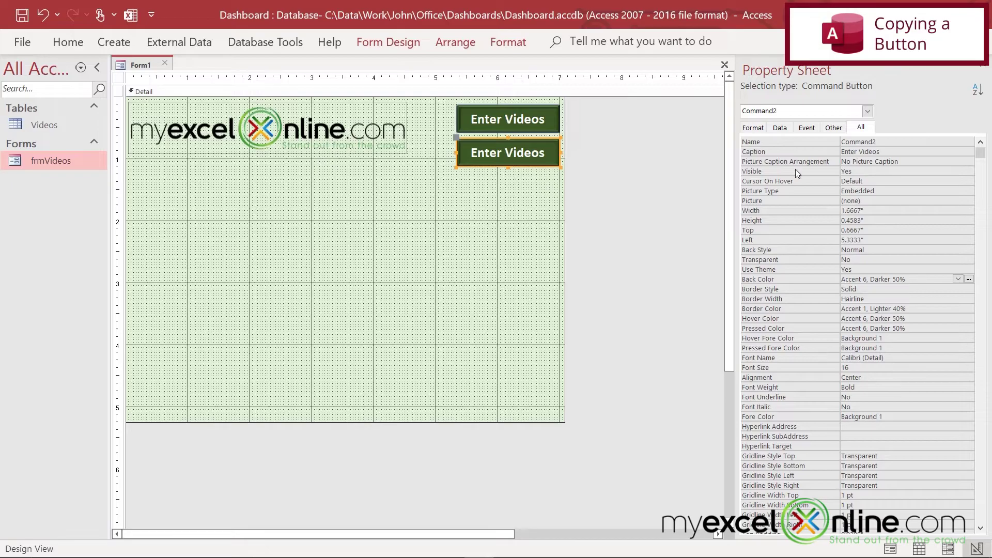
- Name the copied button cmdExit and set its caption to Exit Database
double_click(873, 141)
type("cmd")
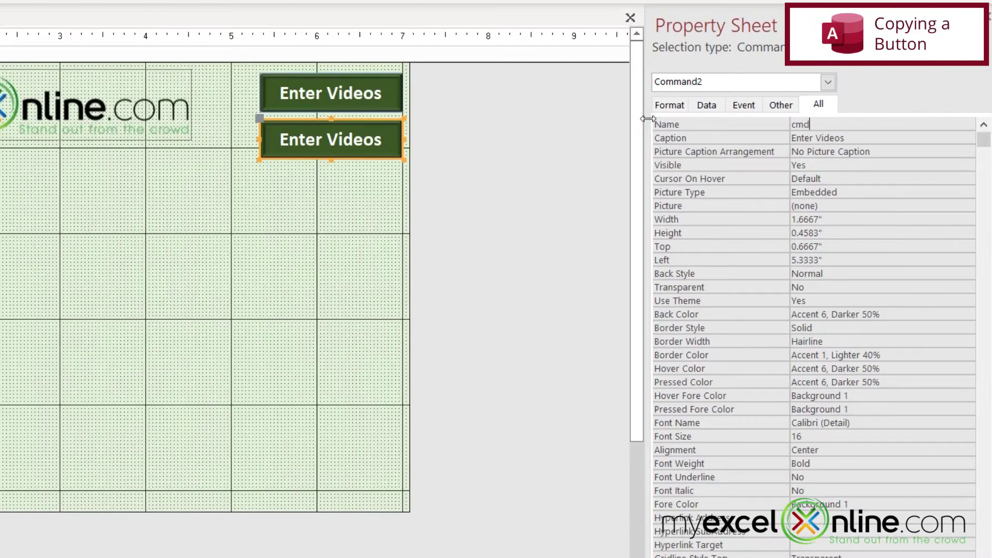
type("Exit")
key("Tab")
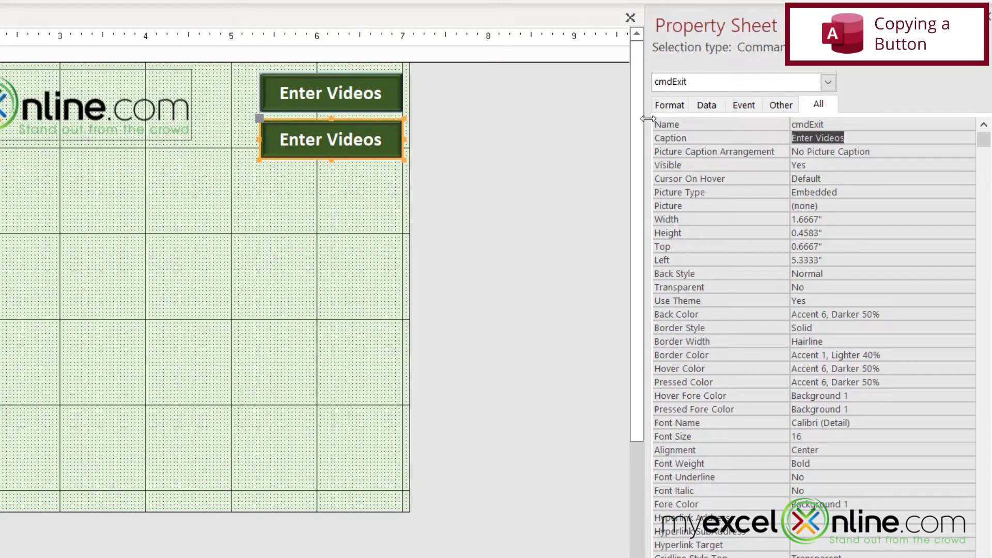
type("E")
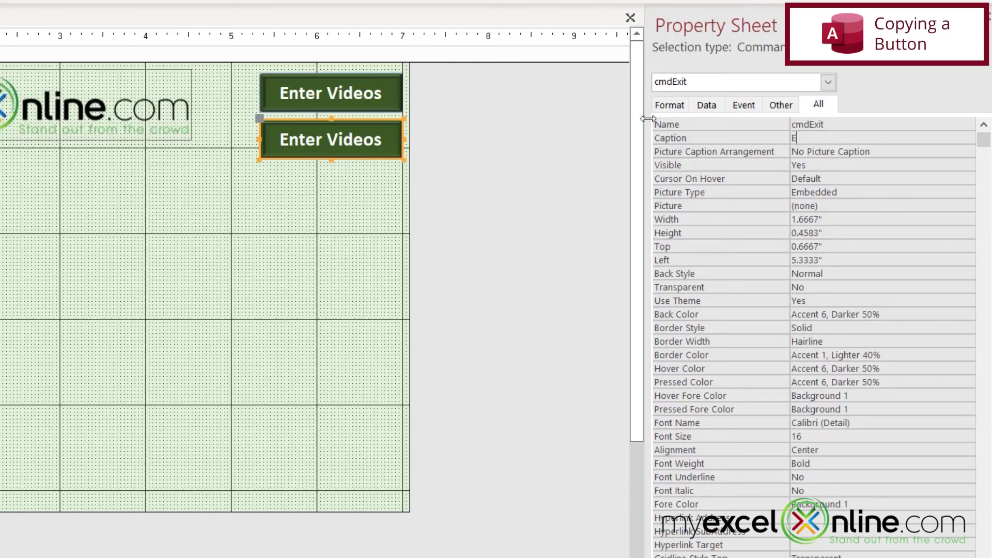
type("xit Database")
- Create an On Click code procedure for cmdExit containing docmd.quit and return to the form design
left_click(744, 104)
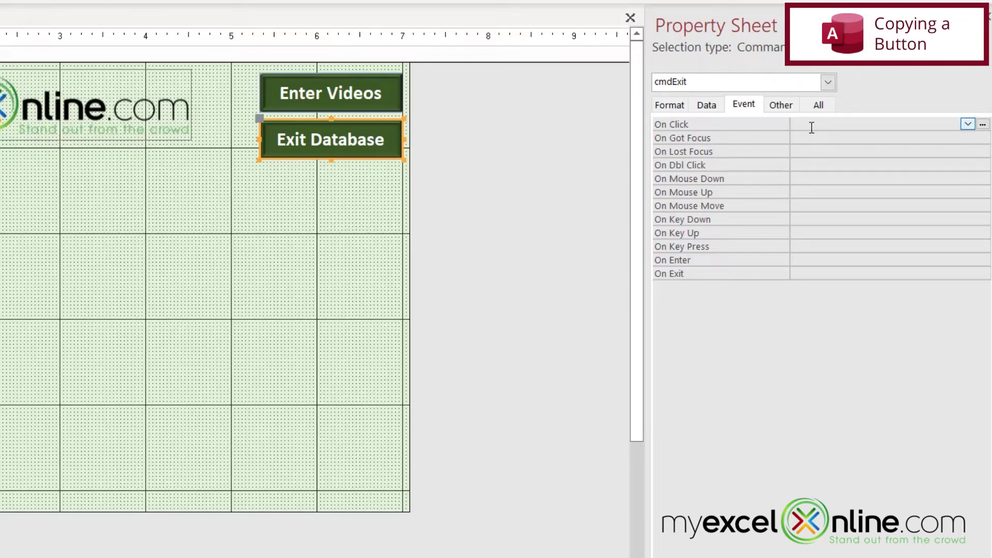
left_click(982, 124)
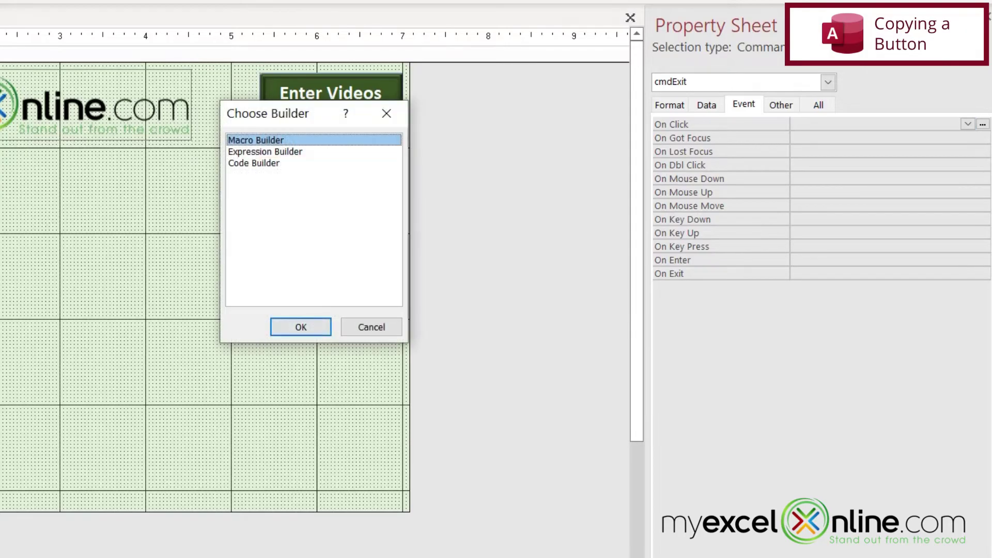
double_click(255, 163)
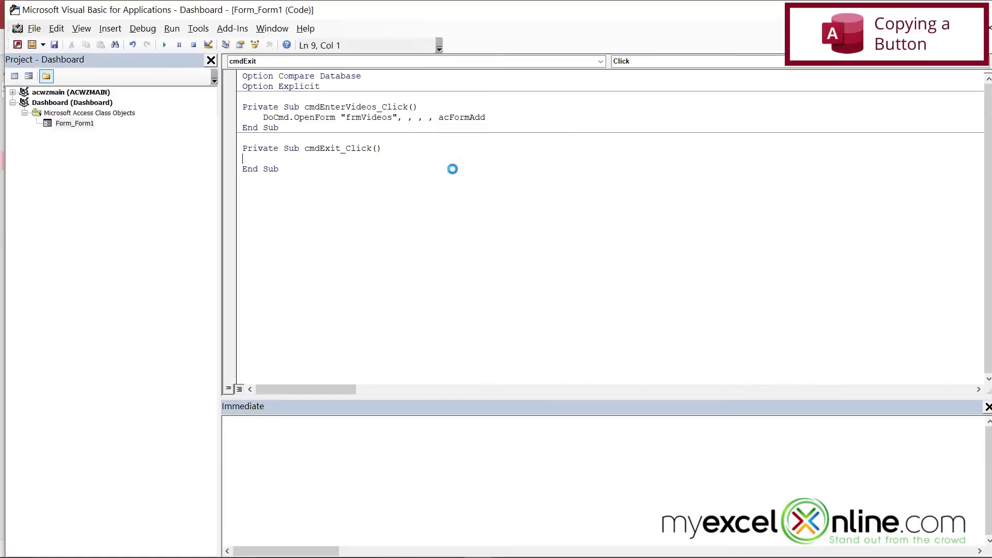
key("Tab")
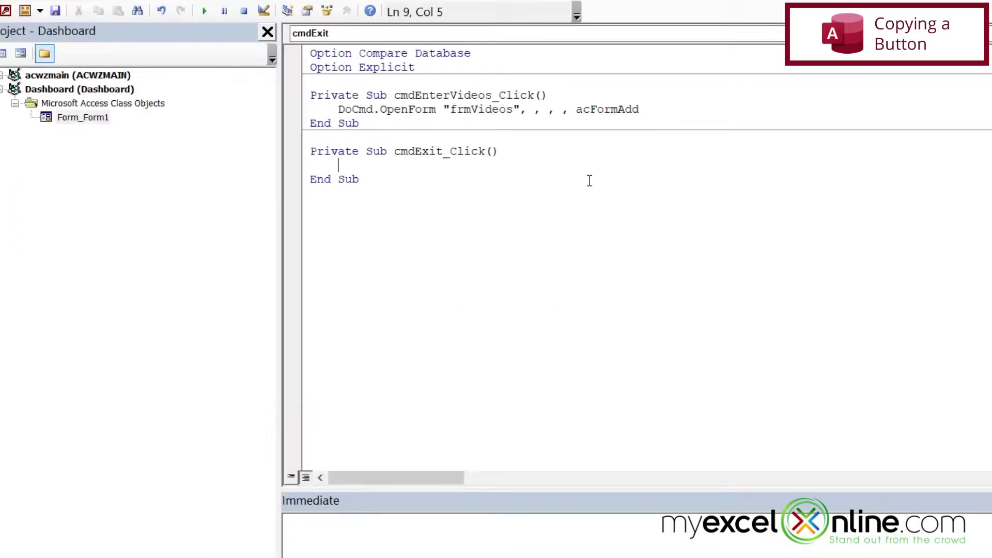
type("docmd.")
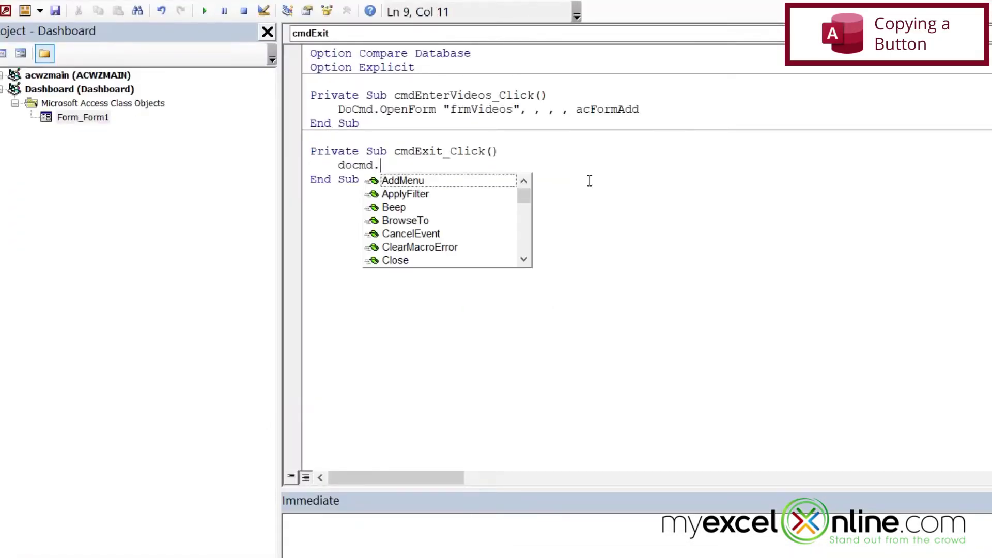
type("quit")
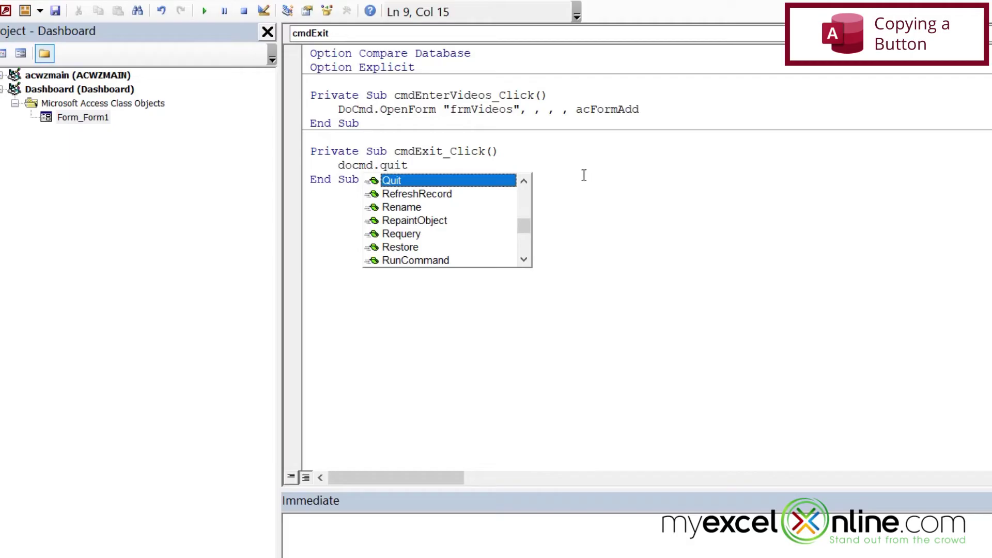
left_click(860, 223)
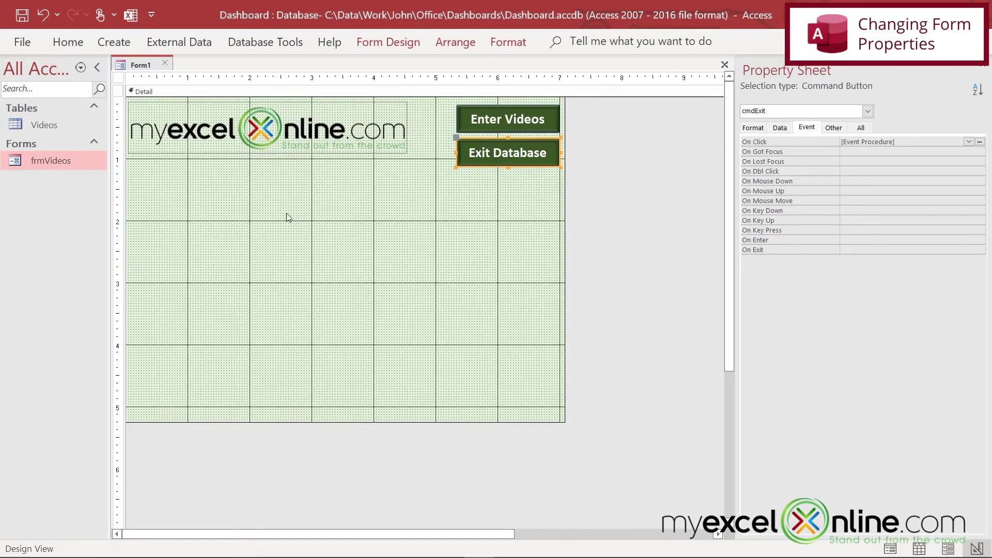
- Preview the form in Form View and return to Design View
right_click(143, 67)
left_click(177, 140)
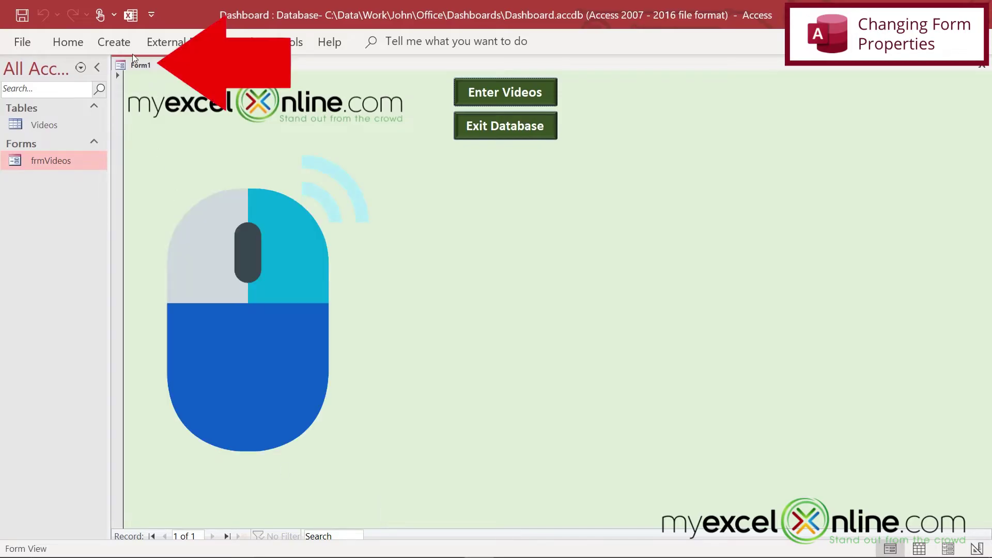
right_click(137, 66)
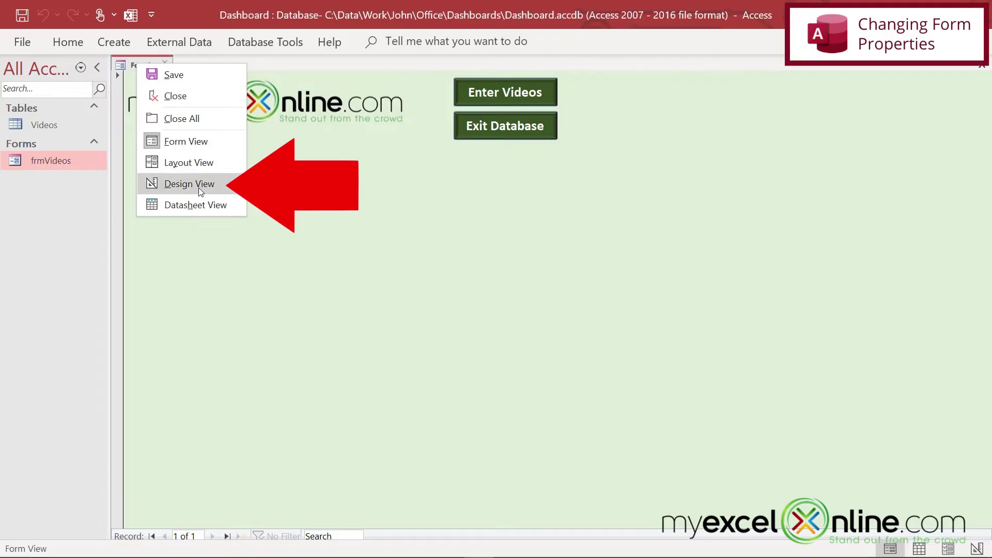
left_click(201, 189)
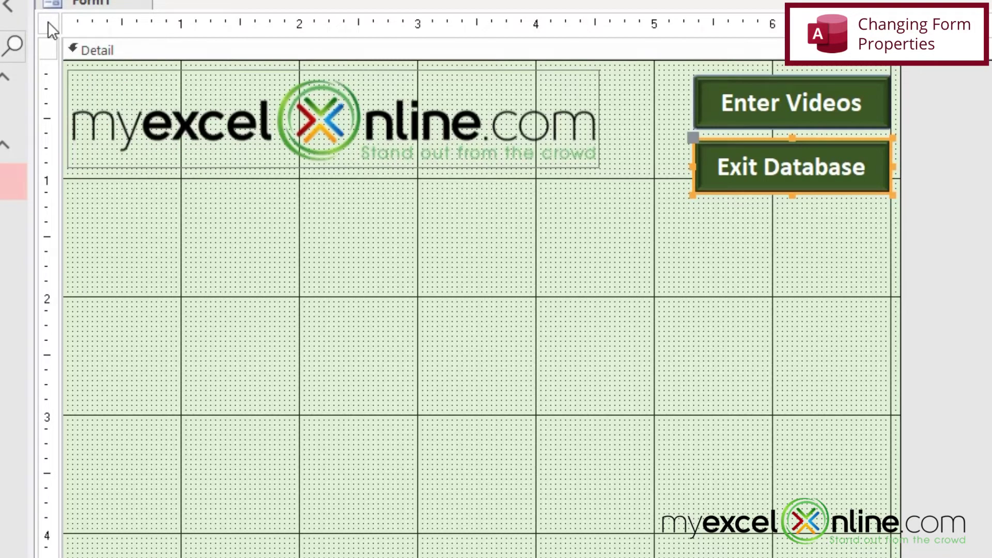
- Select the whole form and set its Navigation Buttons property to No
left_click(48, 22)
left_click(854, 105)
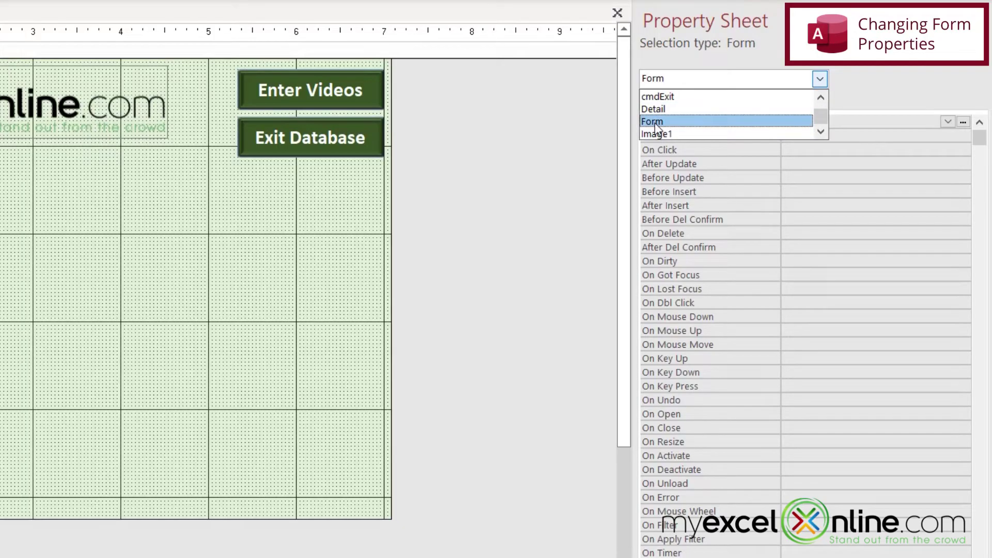
left_click(655, 122)
left_click(811, 103)
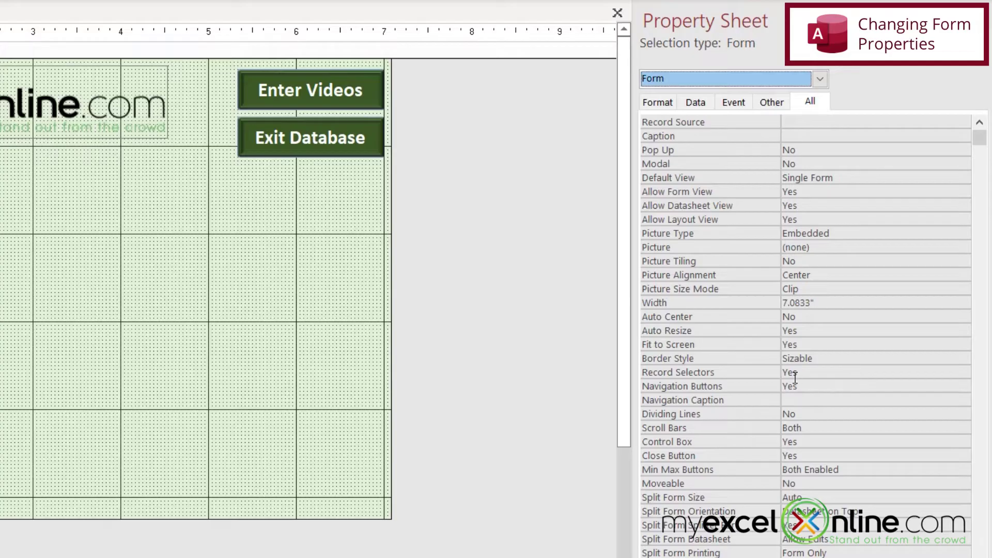
left_click(809, 386)
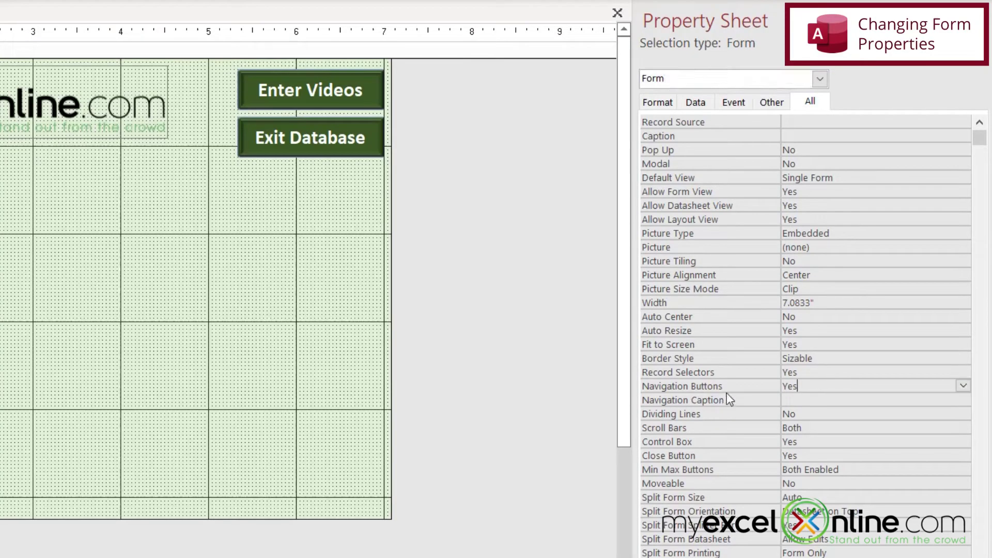
left_click(963, 385)
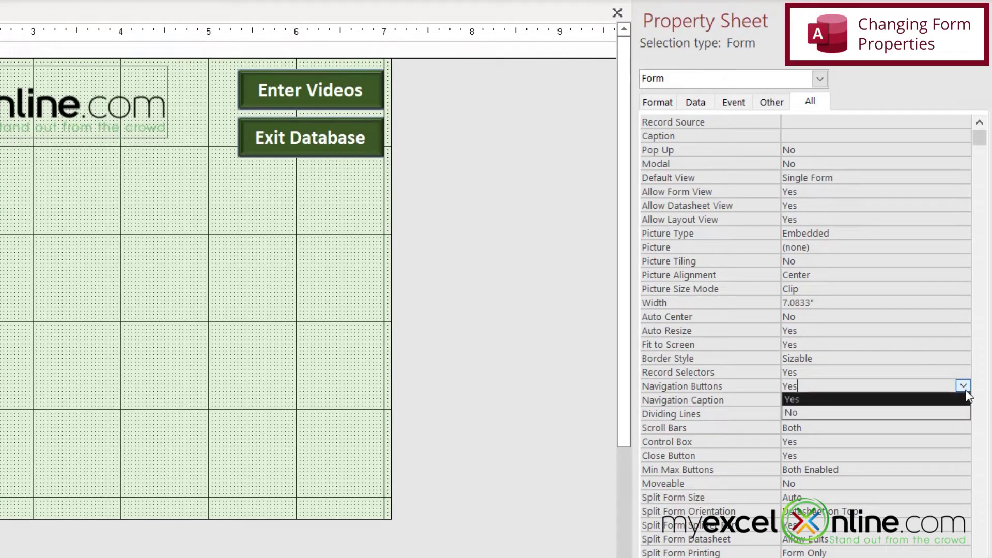
left_click(796, 413)
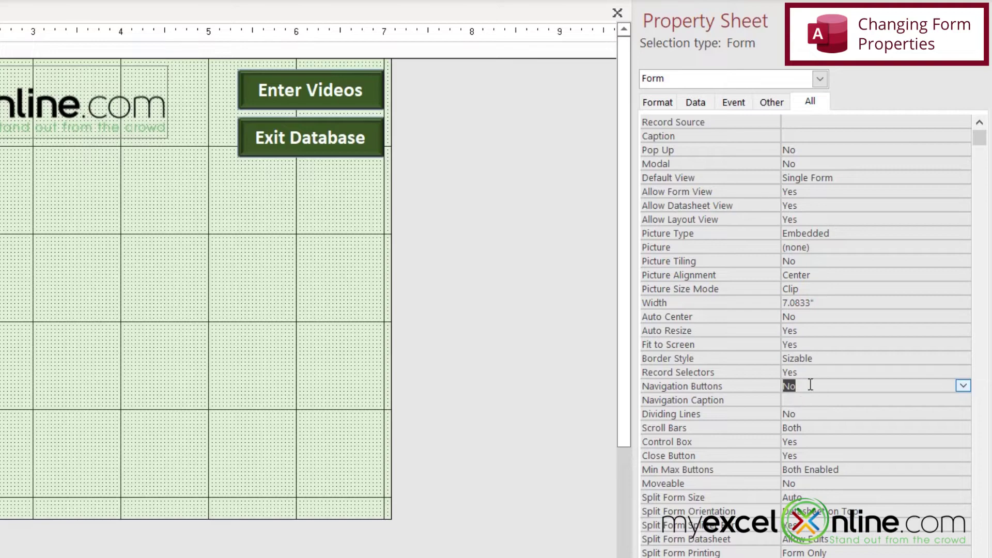
- Set the form's Record Selectors property to No and switch to Form View
left_click(809, 372)
left_click(963, 372)
left_click(832, 398)
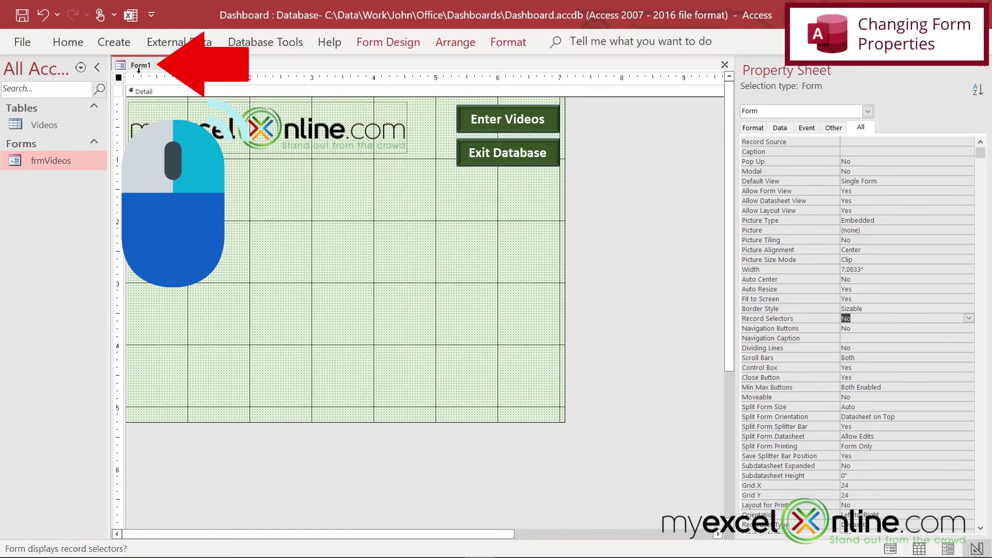
right_click(137, 65)
left_click(87, 80)
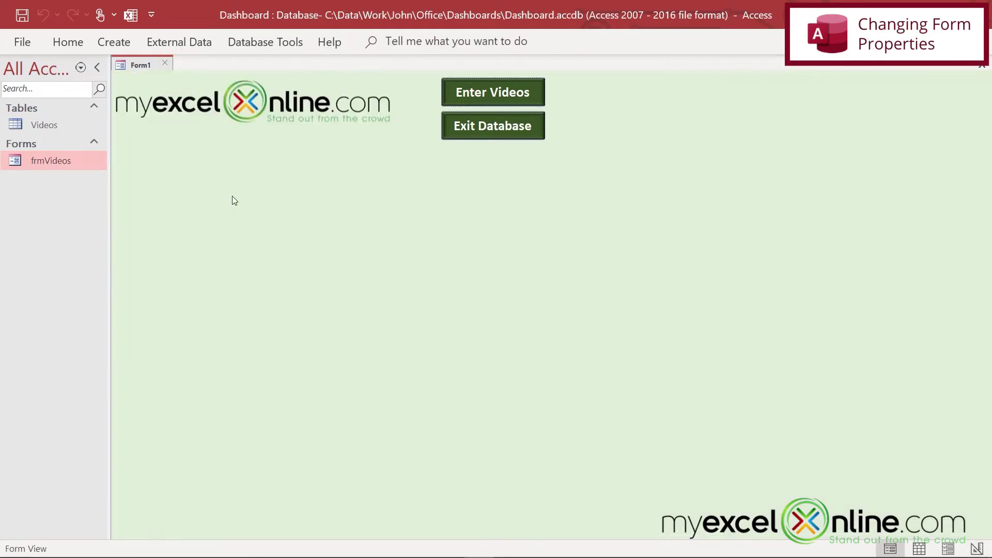